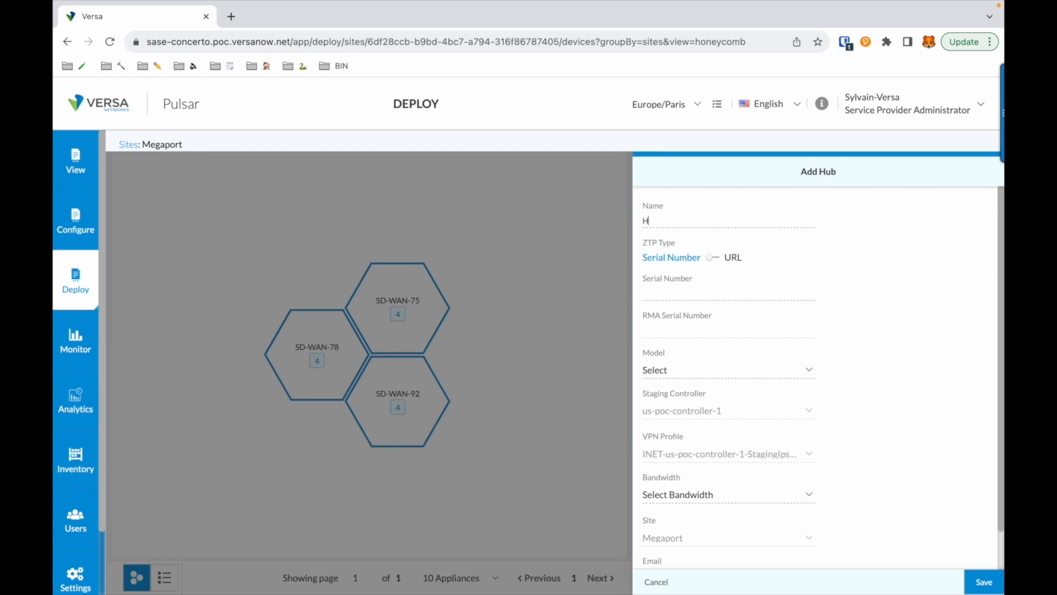
Name the hub HUB-MEGAPORT with serial MEGA1234 and 500 Mbps bandwidth
{"action": "type", "text": "-MEGAPORT"}
{"action": "left_click", "coordinate": [673, 290]}
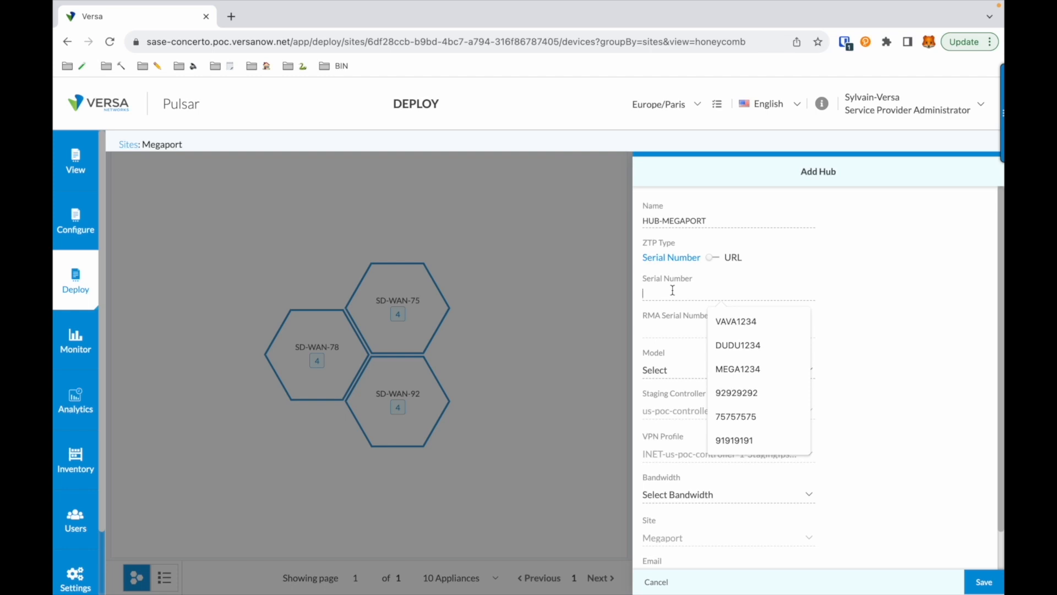
{"action": "type", "text": "MEGA1234"}
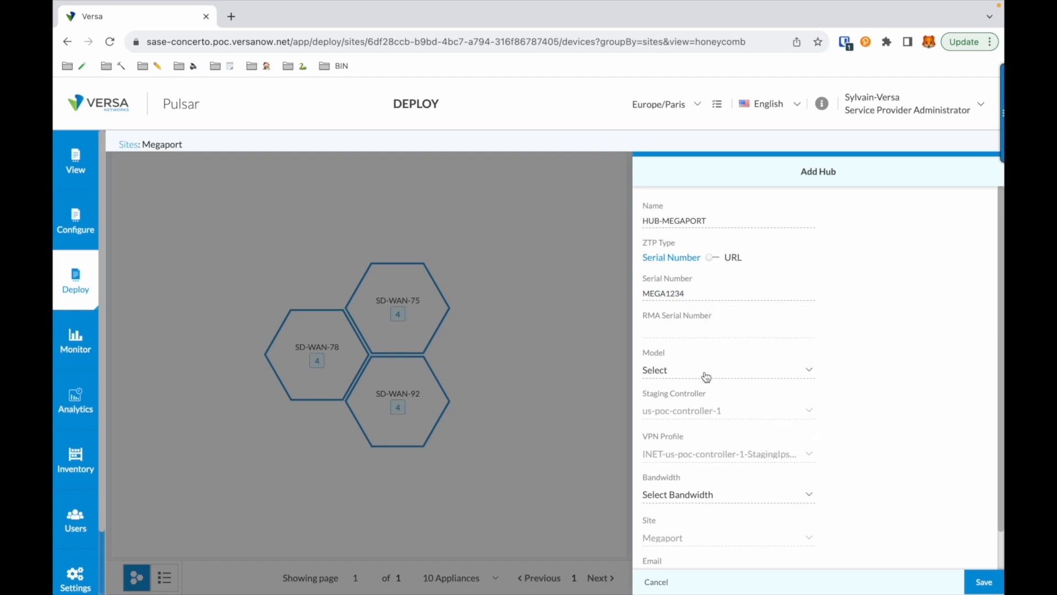
{"action": "scroll", "coordinate": [719, 457], "scroll_direction": "down", "scroll_amount": 1}
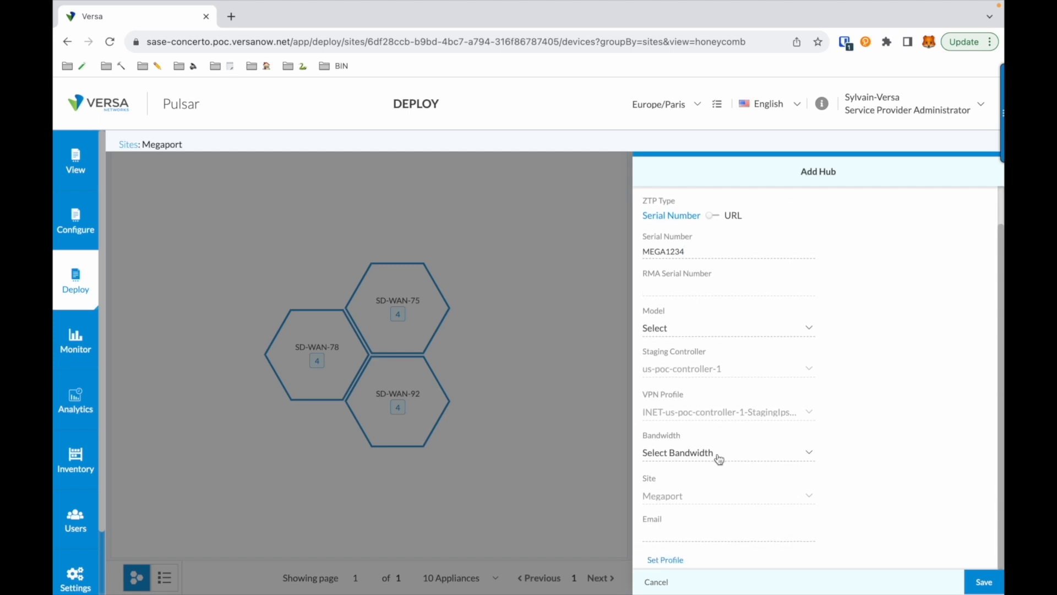
{"action": "left_click", "coordinate": [719, 452]}
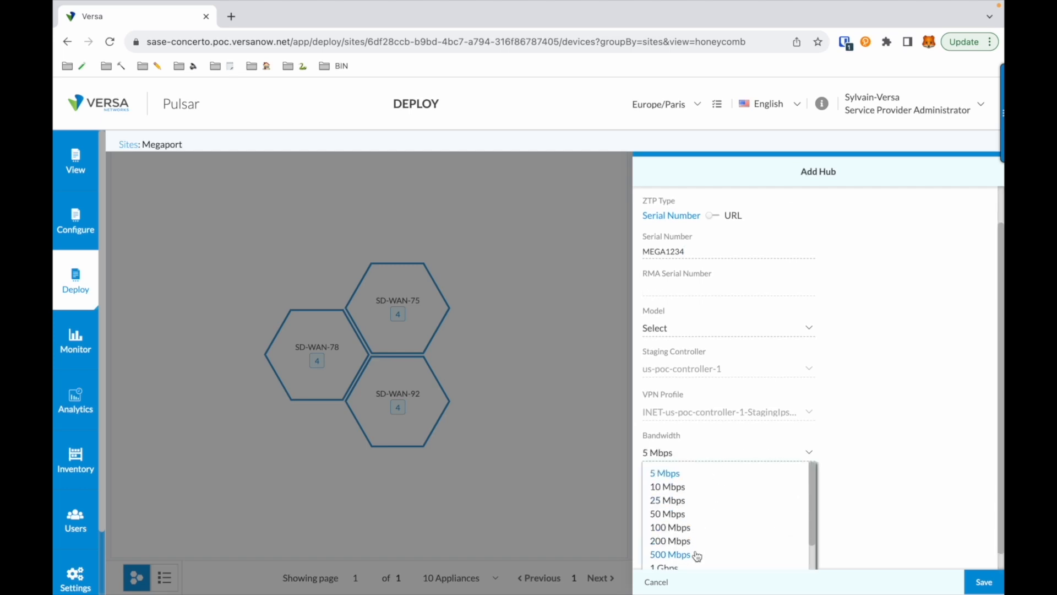
{"action": "left_click", "coordinate": [670, 554]}
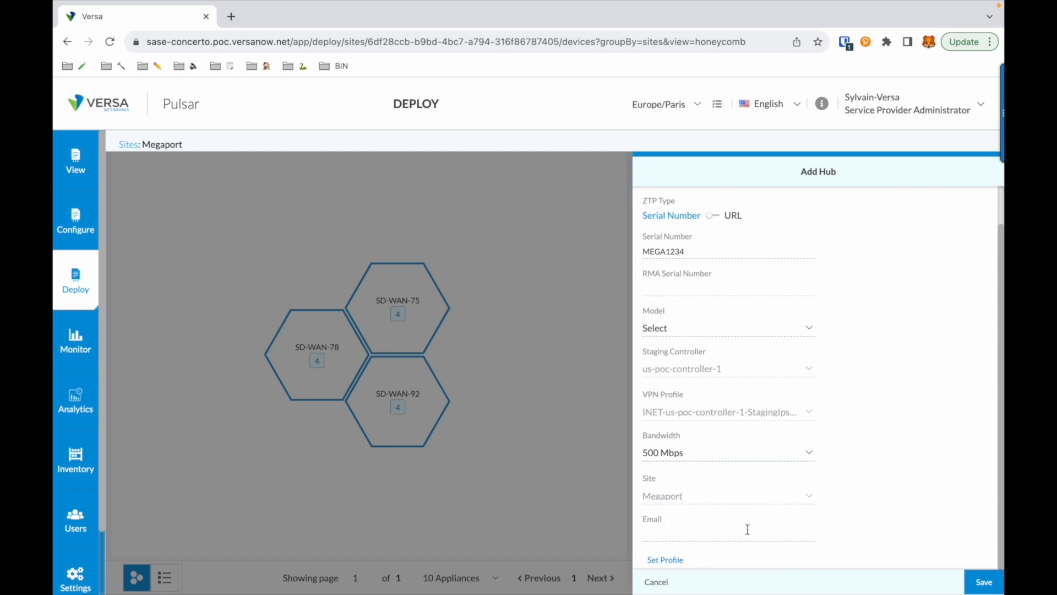
Apply the Megaport-Basic-MPv2 profile to the hub and save it
{"action": "left_click", "coordinate": [665, 560]}
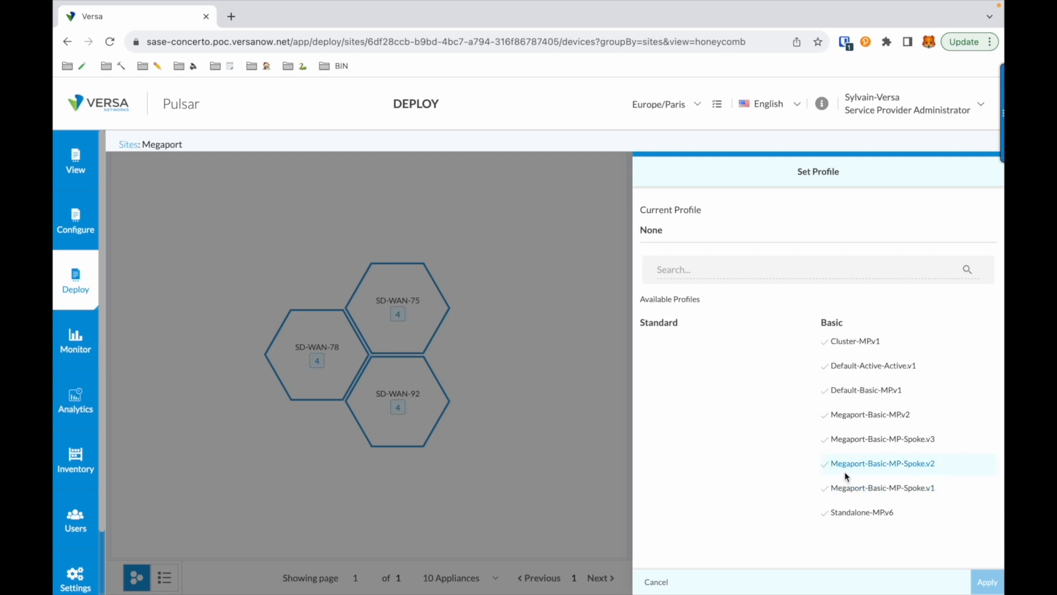
{"action": "left_click", "coordinate": [893, 420]}
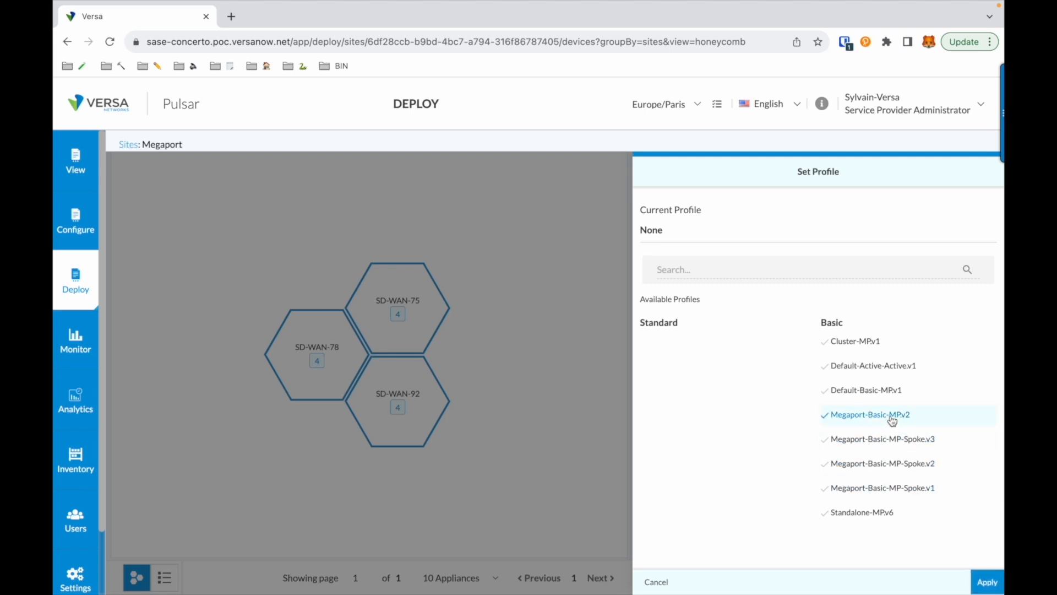
{"action": "left_click", "coordinate": [983, 582]}
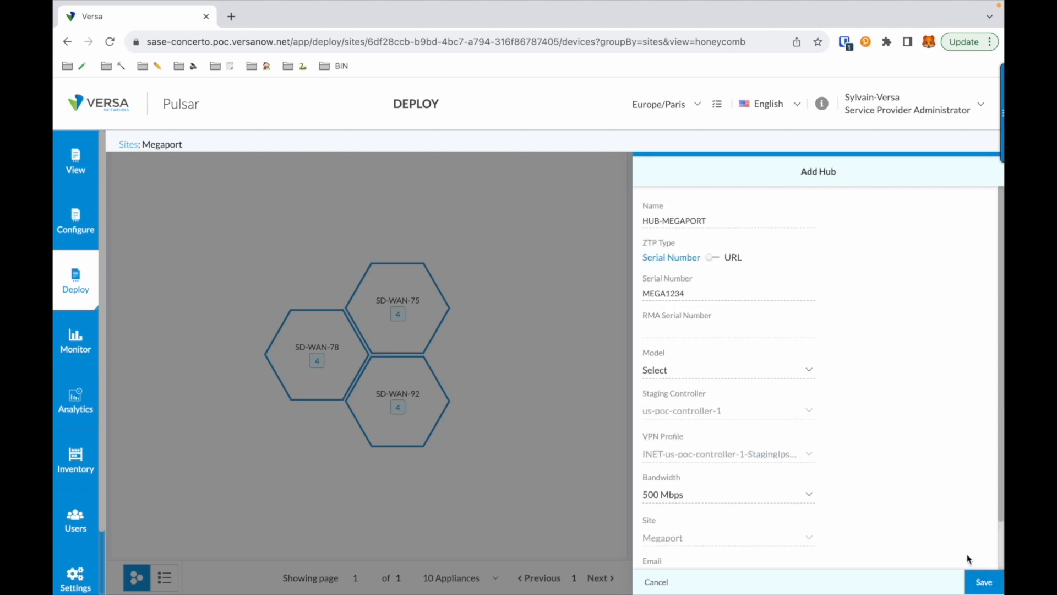
{"action": "scroll", "coordinate": [969, 559], "scroll_direction": "down", "scroll_amount": 2}
{"action": "left_click", "coordinate": [988, 587]}
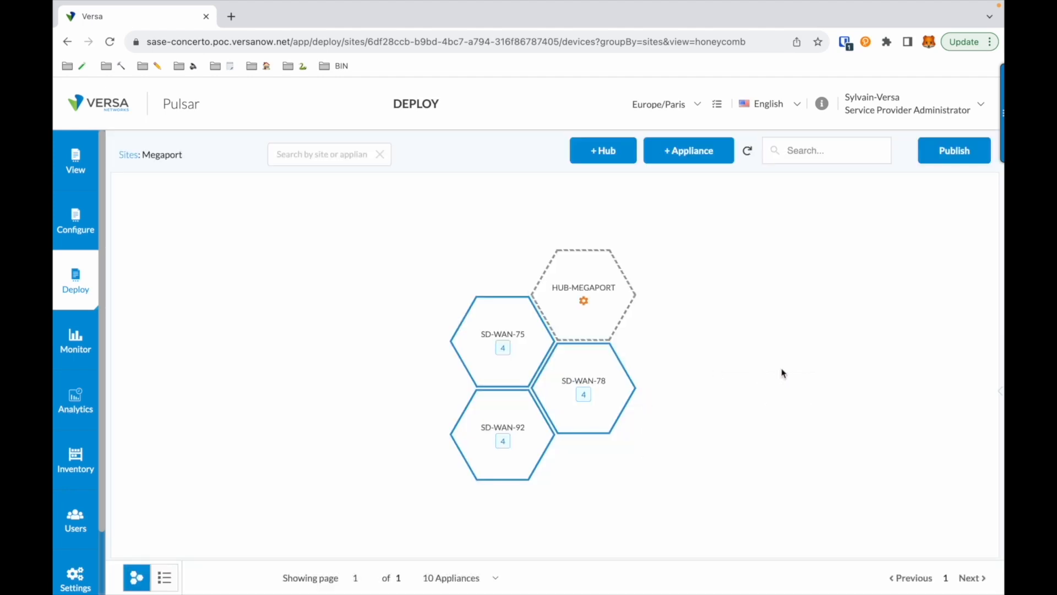
Set the hub's pending Enterprise-LAN-Address variable to 192.168.254.254/24 and add it
{"action": "mouse_move", "coordinate": [597, 306]}
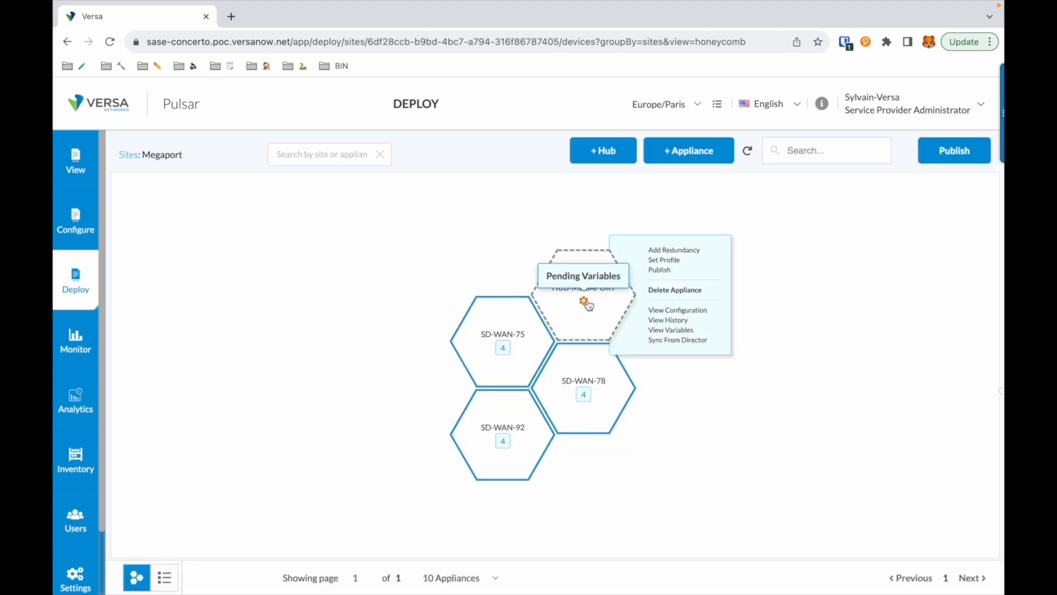
{"action": "left_click", "coordinate": [586, 302]}
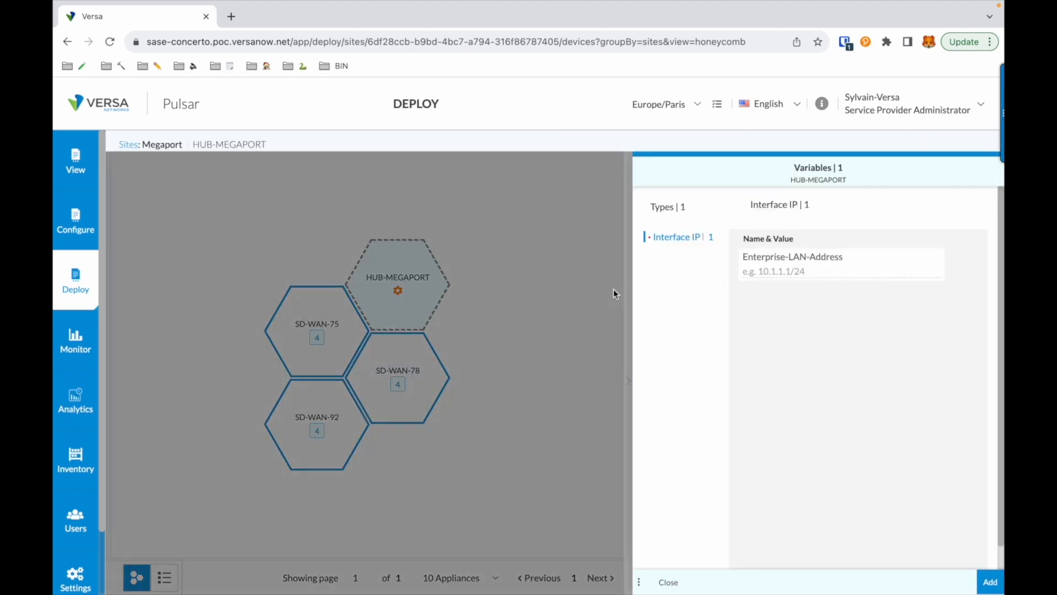
{"action": "left_click", "coordinate": [783, 272]}
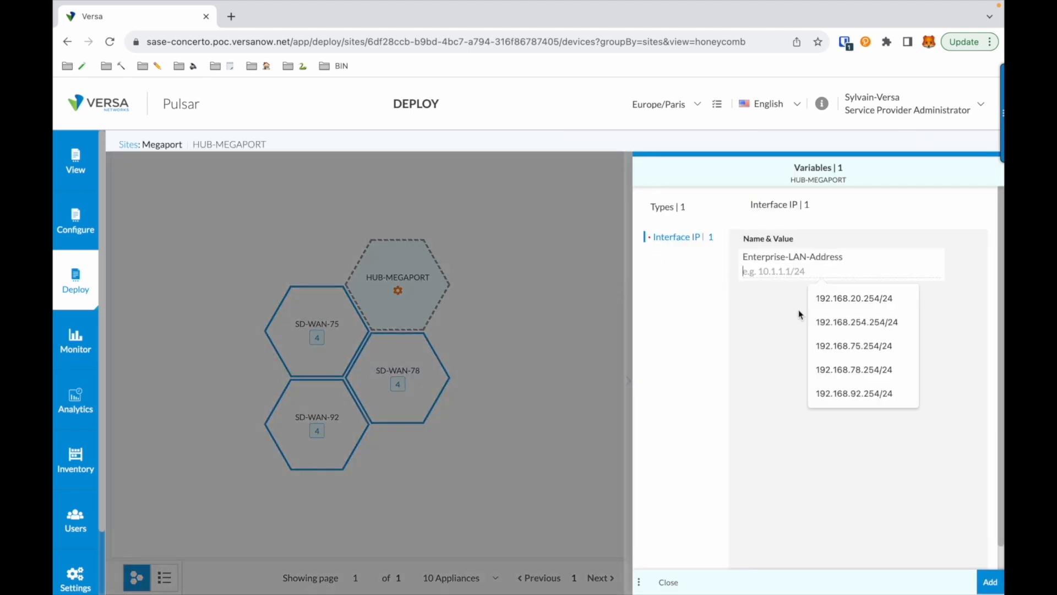
{"action": "left_click", "coordinate": [835, 319]}
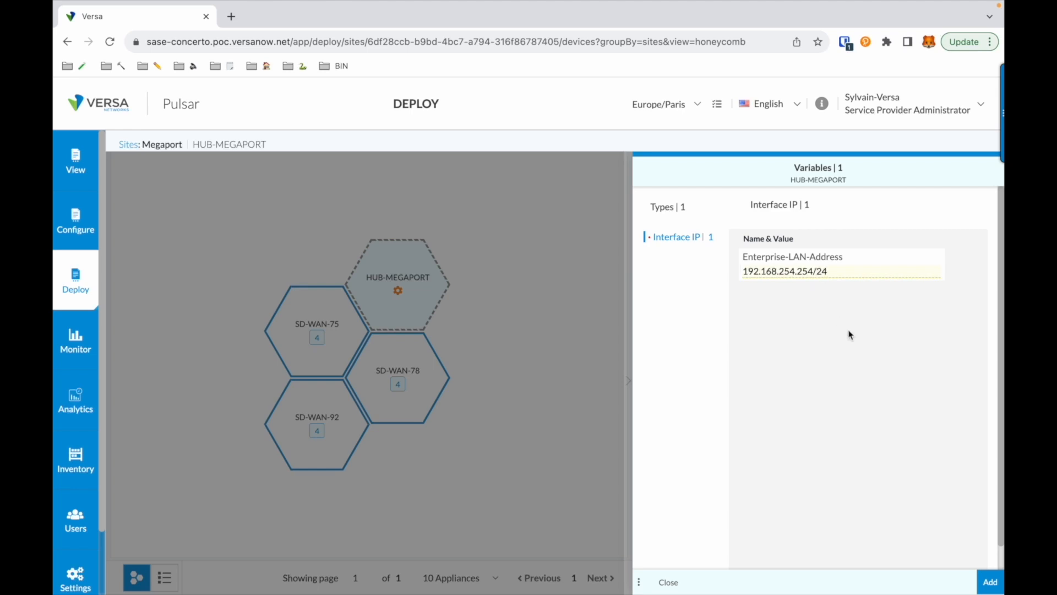
{"action": "left_click", "coordinate": [990, 582]}
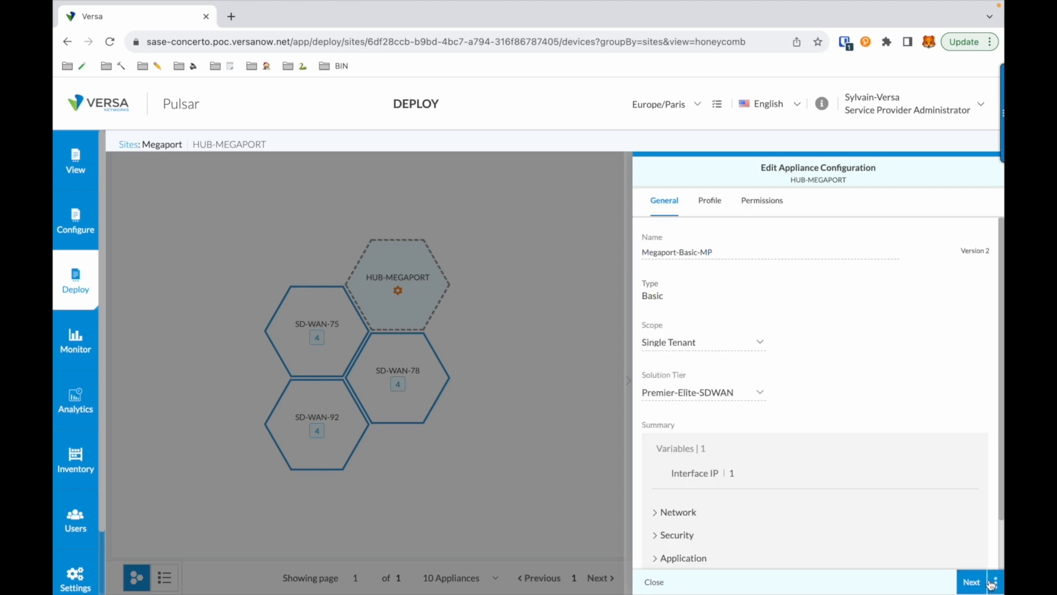
Step through the Network, Security, Application, Others and Permissions tabs, then save and close
{"action": "left_click", "coordinate": [972, 582]}
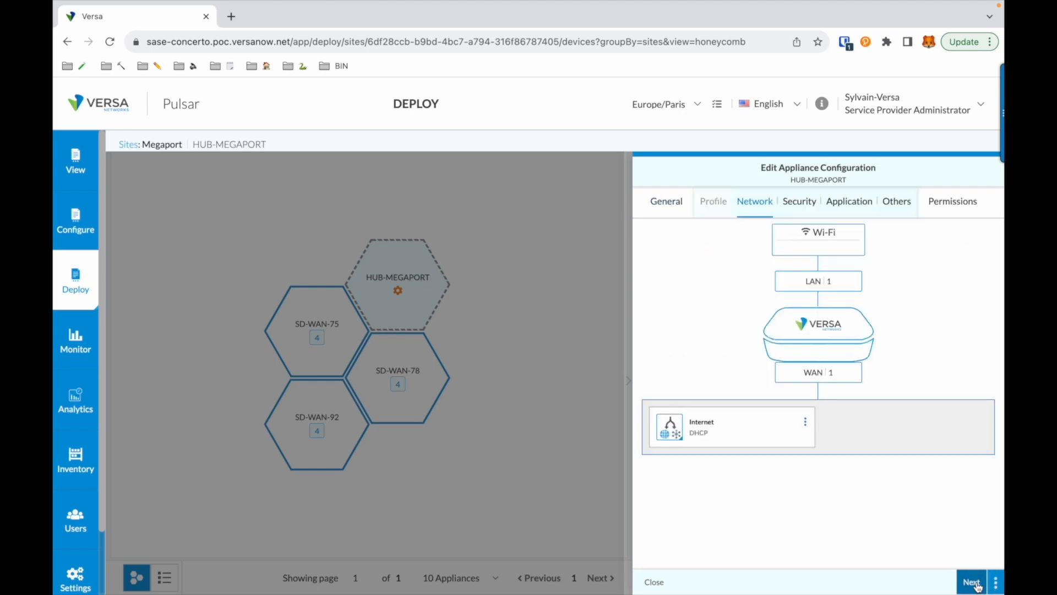
{"action": "left_click", "coordinate": [972, 582]}
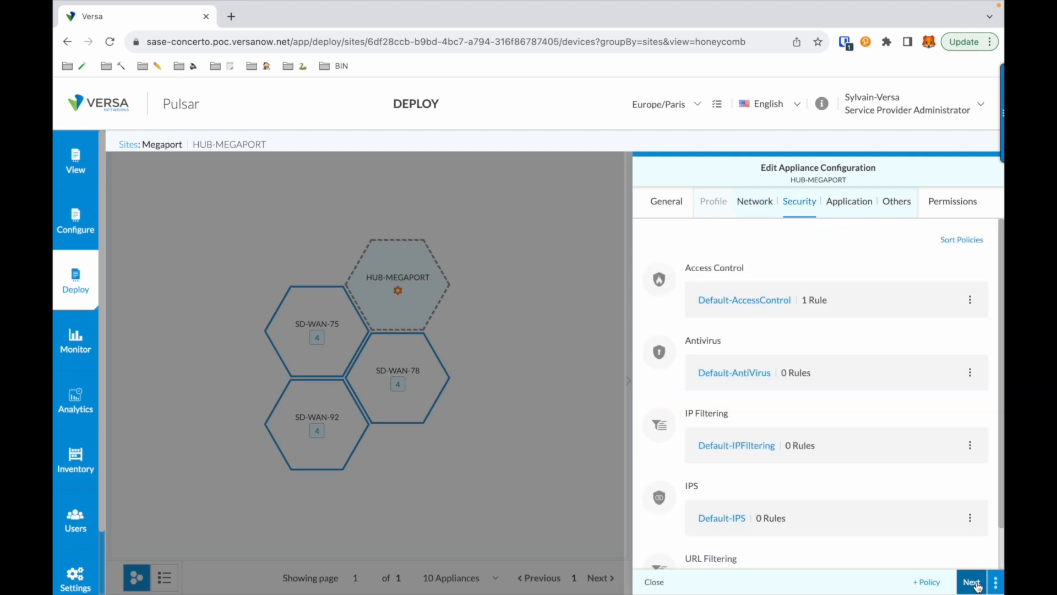
{"action": "left_click", "coordinate": [972, 582]}
{"action": "left_click", "coordinate": [972, 582]}
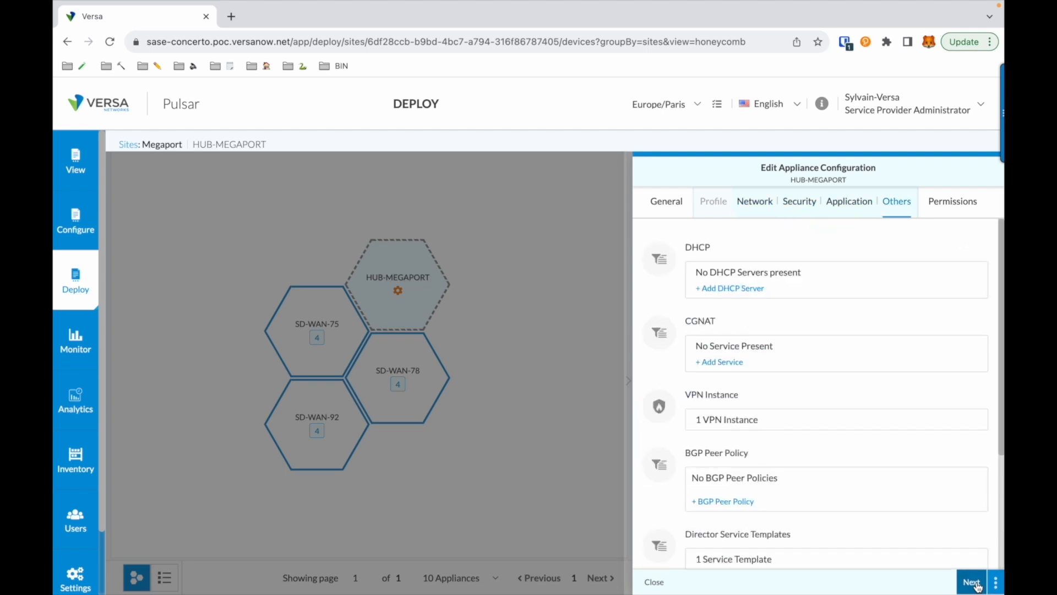
{"action": "left_click", "coordinate": [973, 582]}
{"action": "left_click", "coordinate": [972, 582]}
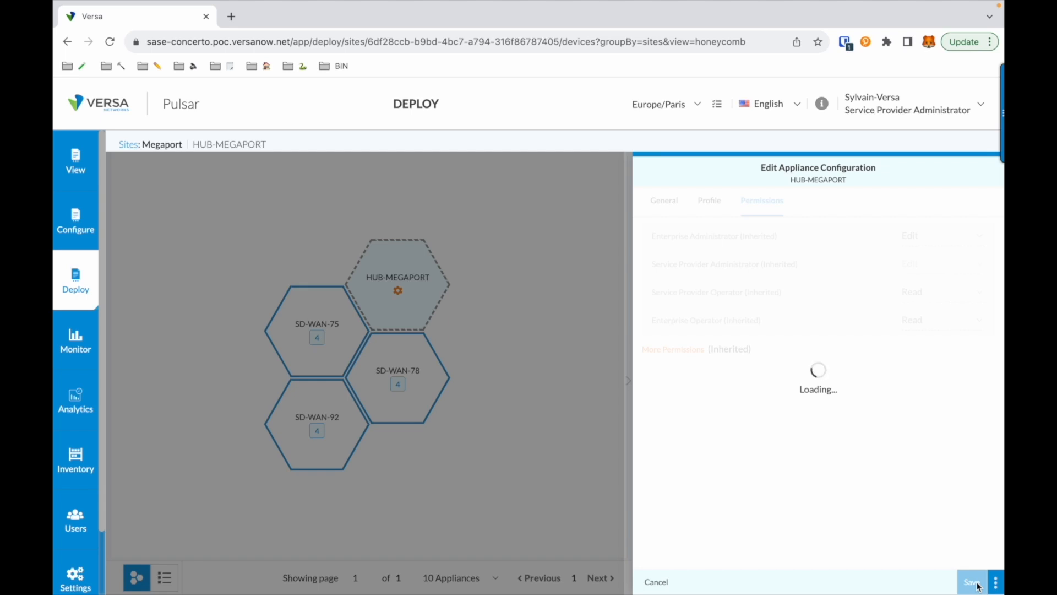
{"action": "left_click", "coordinate": [972, 582]}
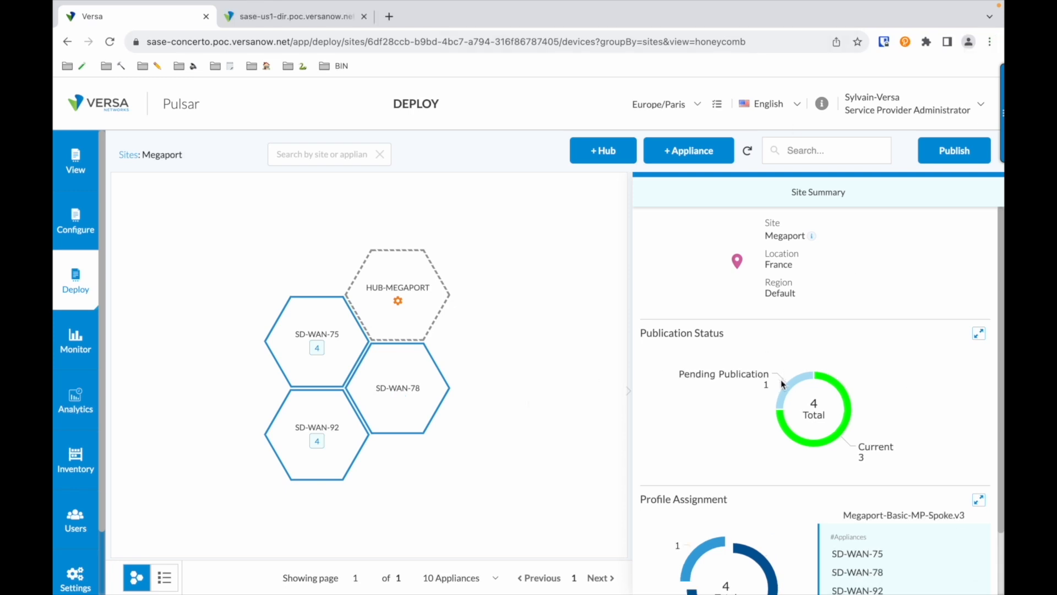
Publish the pending HUB-MEGAPORT appliance, then start a new MVE in Megaport Portal
{"action": "mouse_move", "coordinate": [792, 389]}
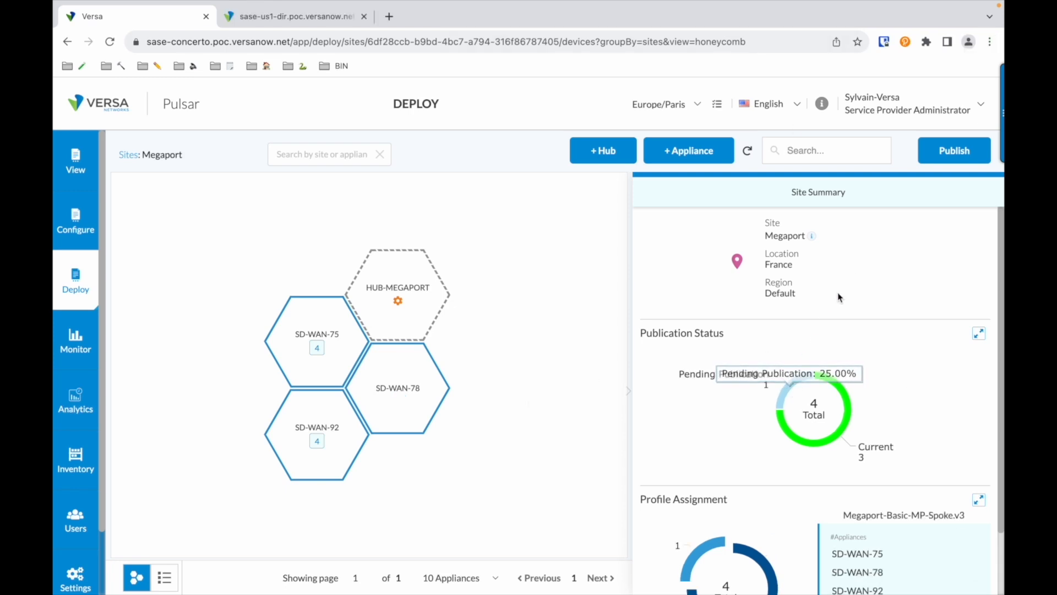
{"action": "left_click", "coordinate": [936, 160]}
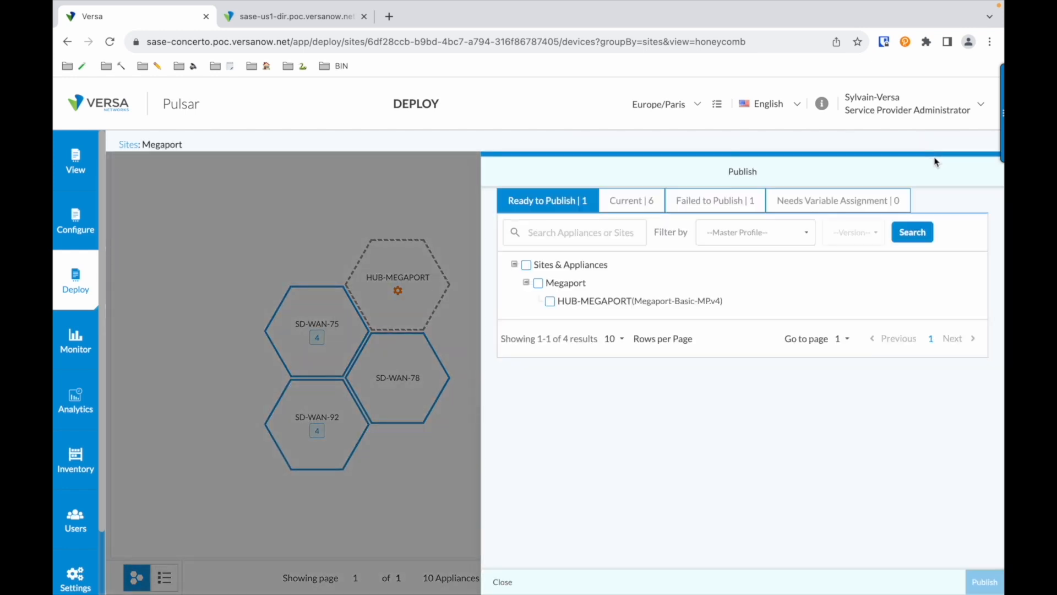
{"action": "left_click", "coordinate": [527, 266]}
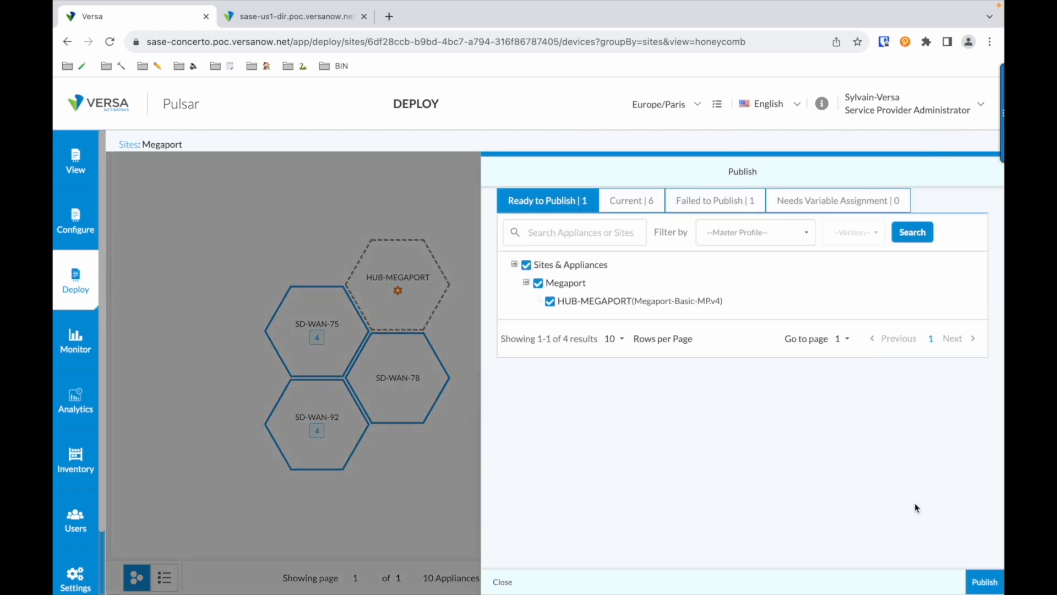
{"action": "left_click", "coordinate": [978, 584]}
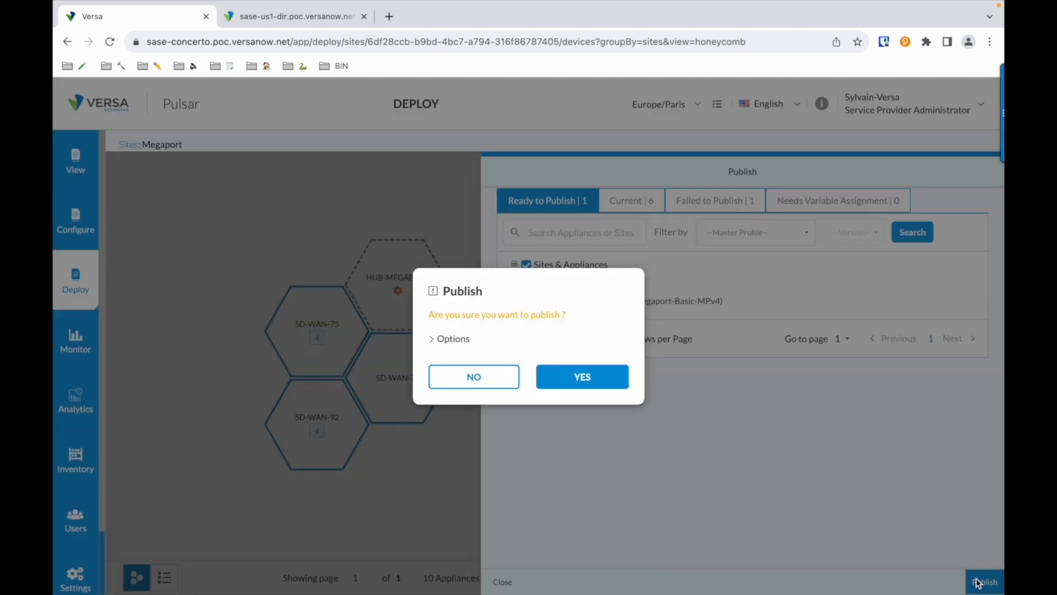
{"action": "left_click", "coordinate": [596, 378]}
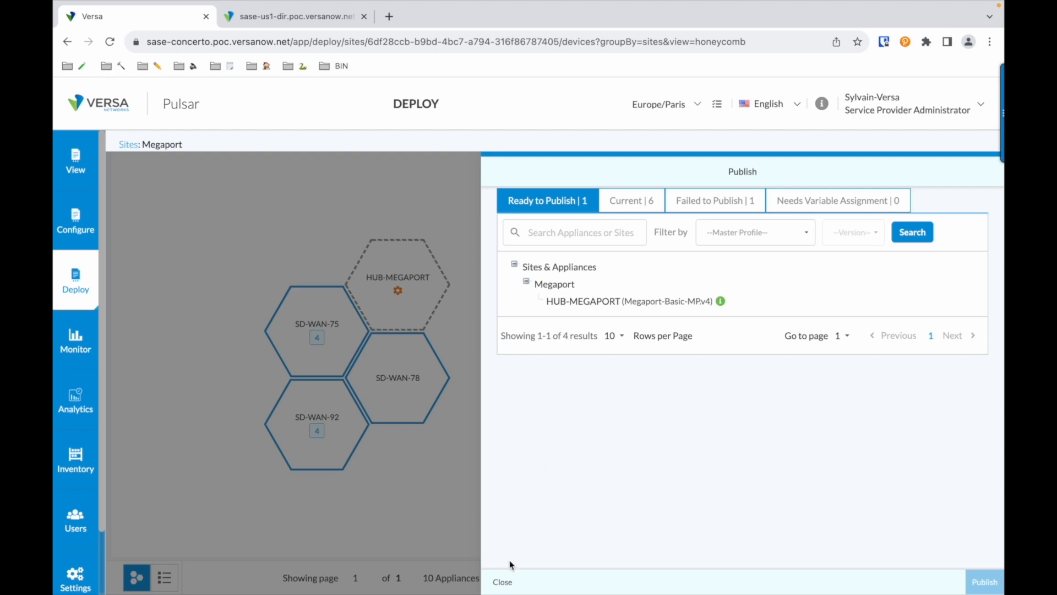
{"action": "left_click", "coordinate": [501, 582]}
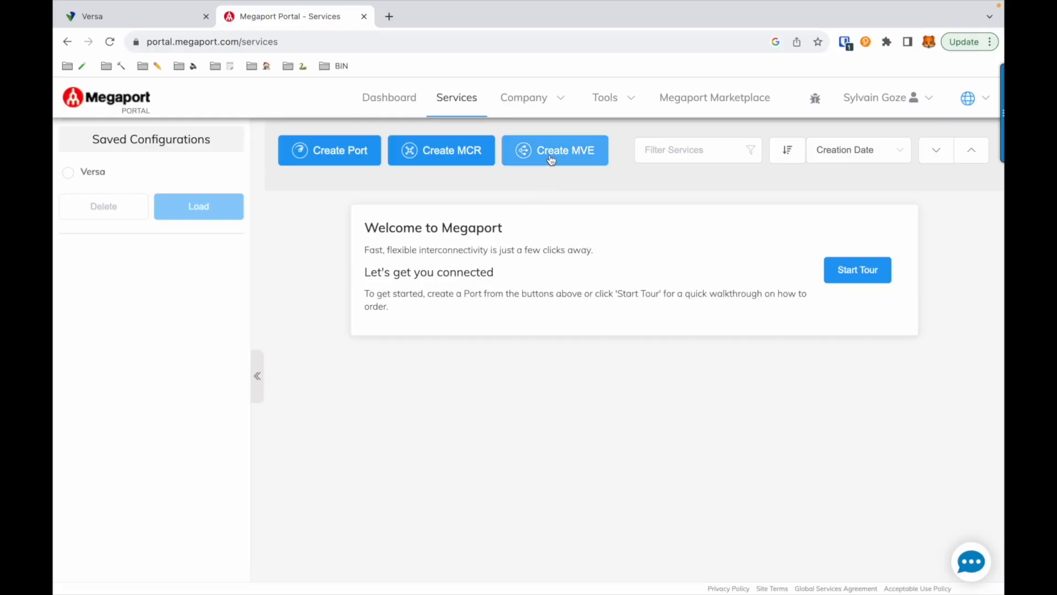
{"action": "left_click", "coordinate": [551, 158]}
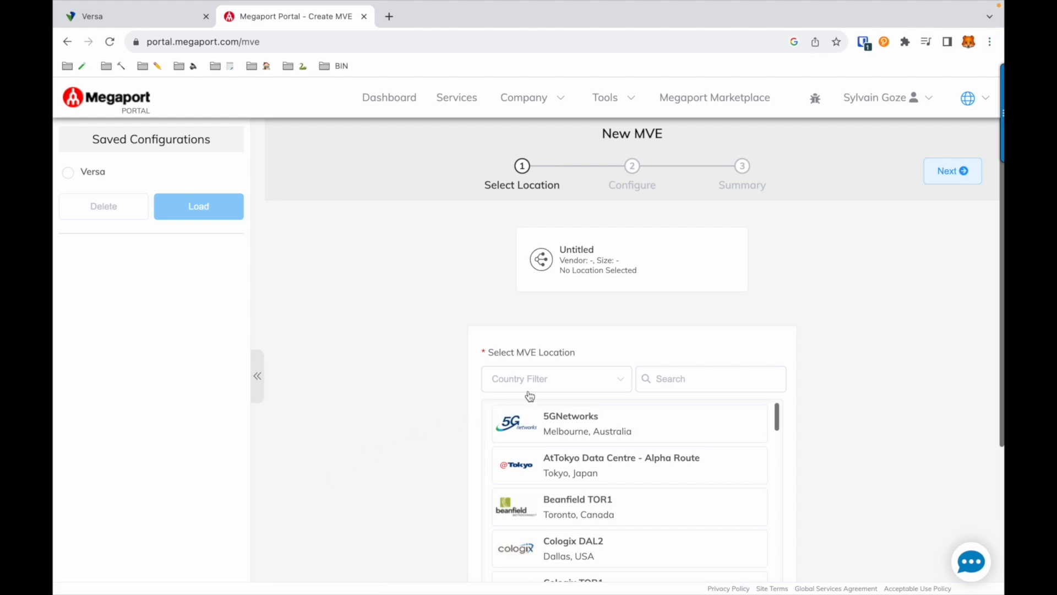
Filter the MVE locations by country to the USA
{"action": "left_click", "coordinate": [545, 389]}
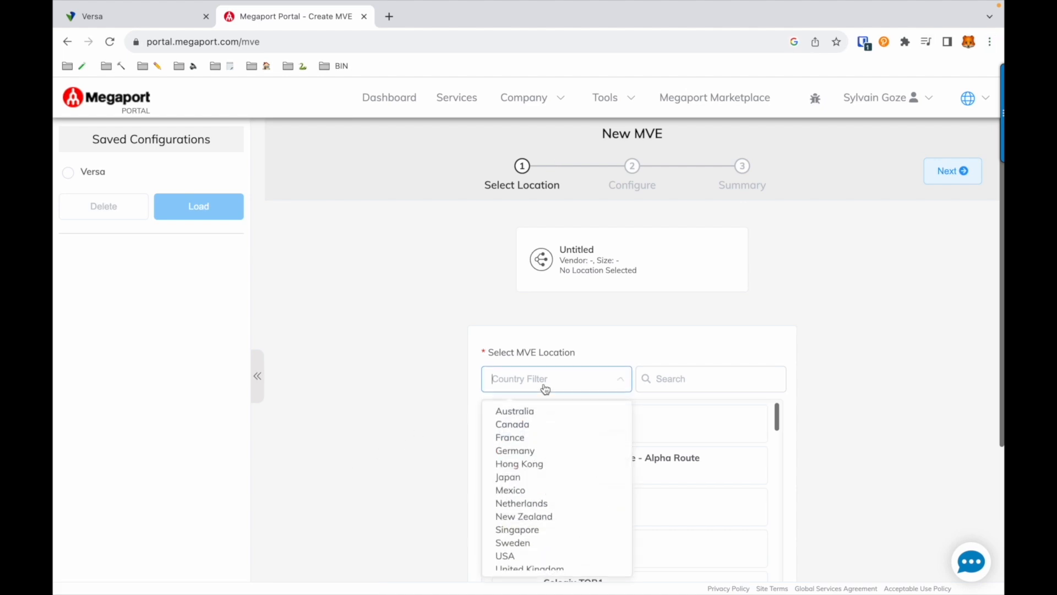
{"action": "left_click", "coordinate": [517, 440]}
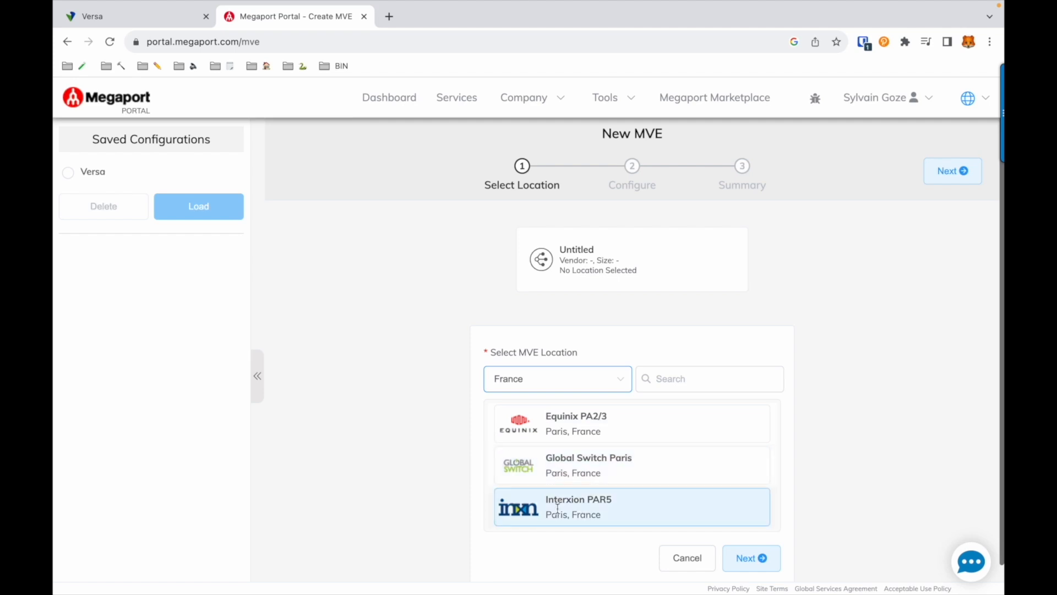
{"action": "left_click", "coordinate": [601, 382]}
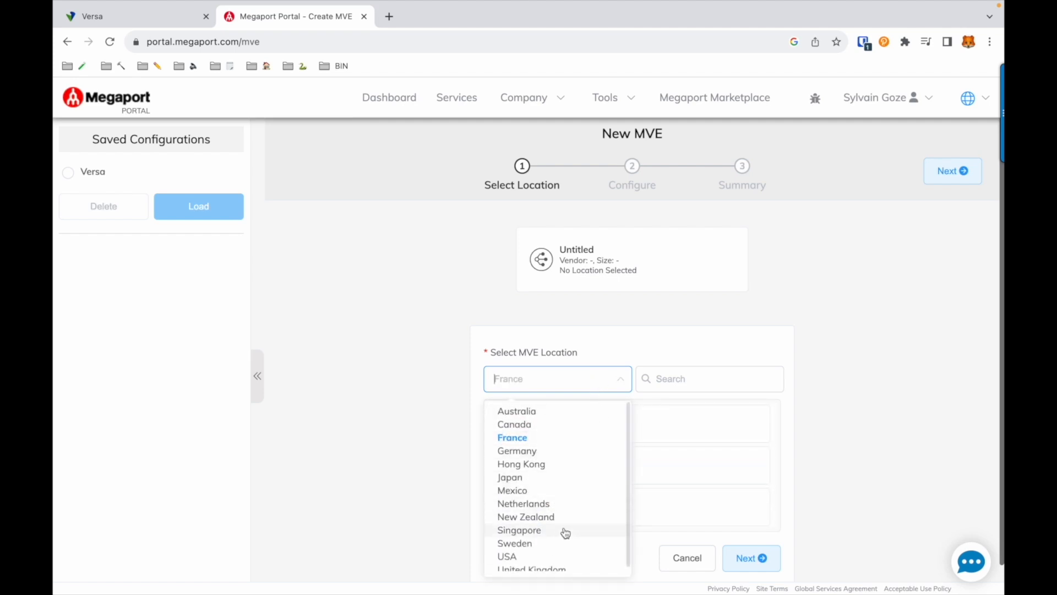
{"action": "left_click", "coordinate": [551, 557]}
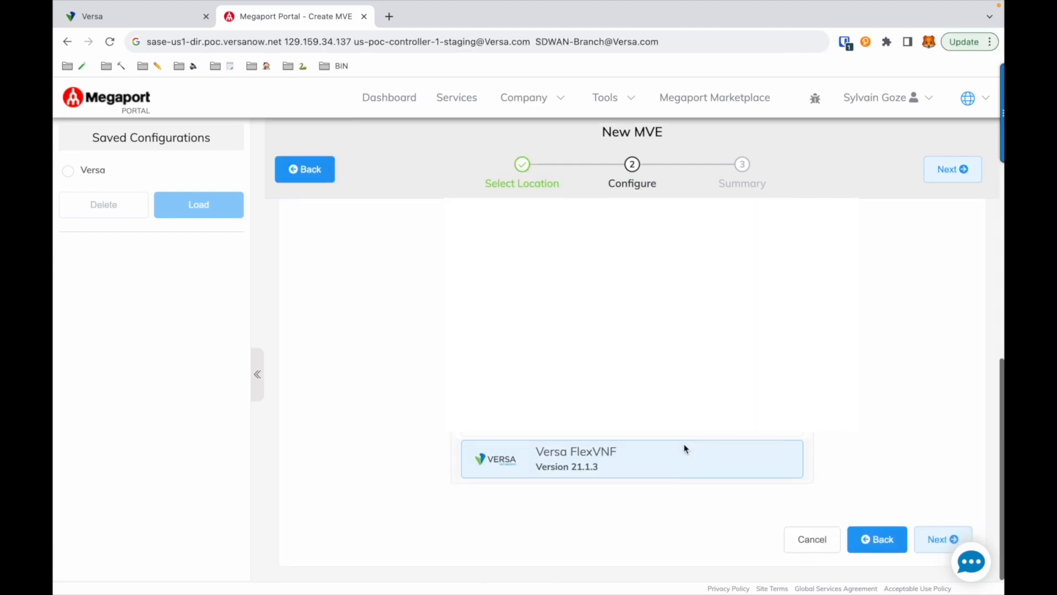
Choose Versa FlexVNF, name the MVE HUB-MEGAPORT-VERSA, size MVE 2/8, no minimum term
{"action": "left_click", "coordinate": [600, 476]}
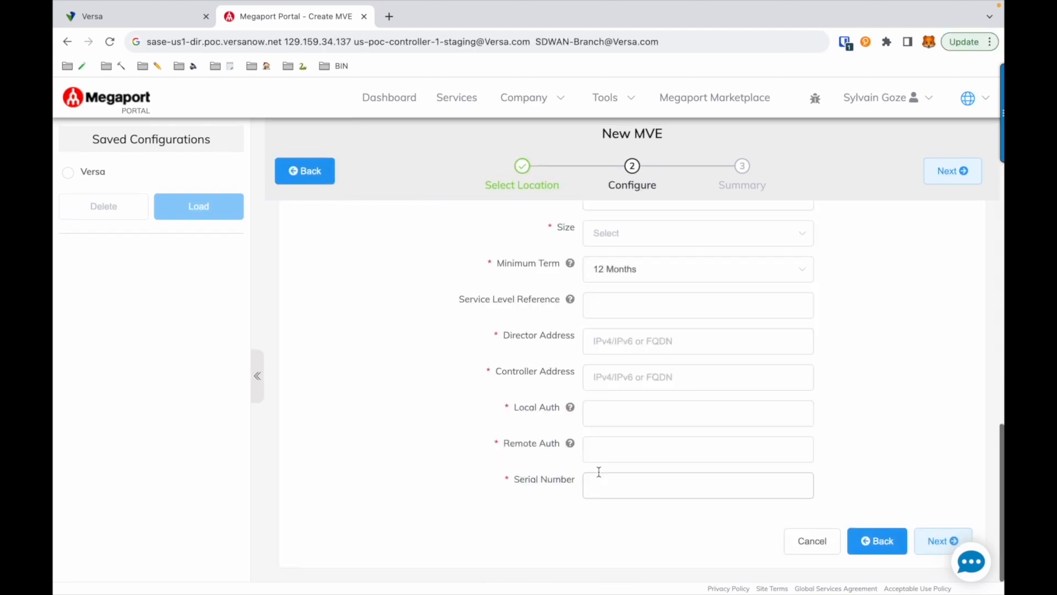
{"action": "scroll", "coordinate": [850, 328], "scroll_direction": "up", "scroll_amount": 2}
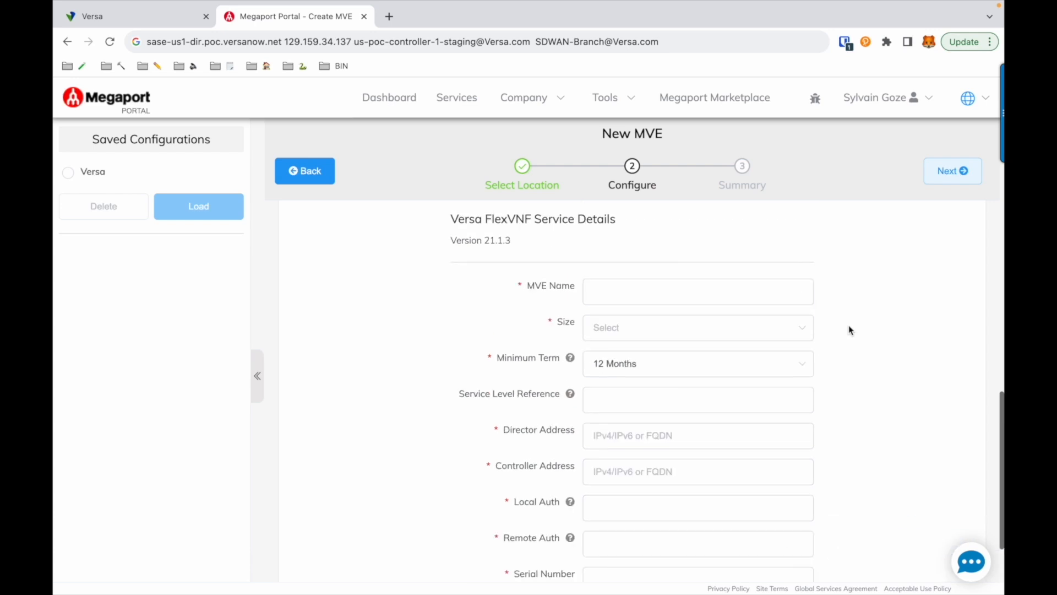
{"action": "left_click", "coordinate": [741, 298]}
{"action": "type", "text": "HUB-ME"}
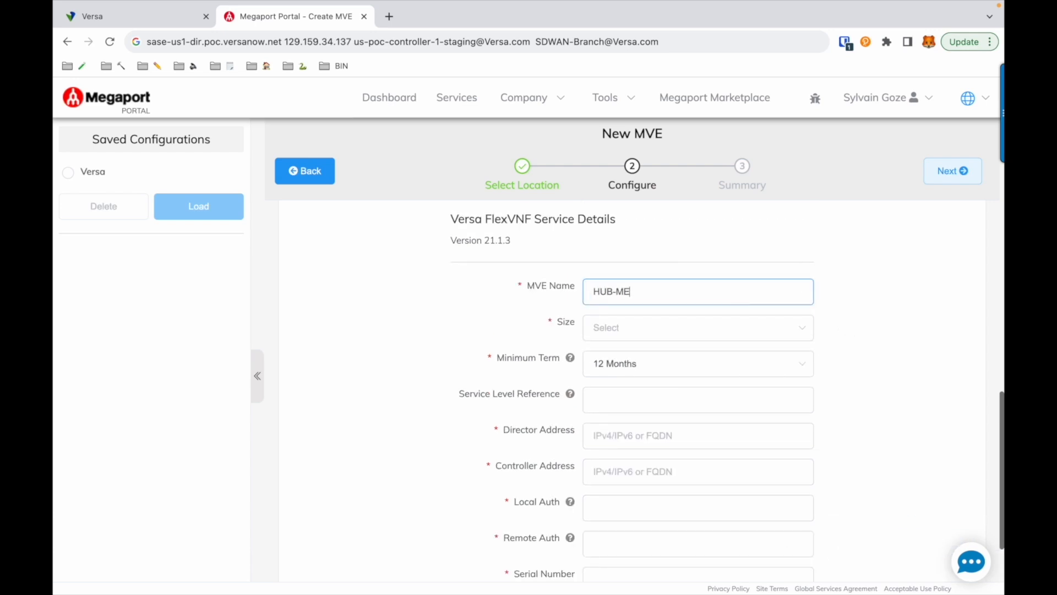
{"action": "type", "text": "GAPORT-VERSA"}
{"action": "left_click", "coordinate": [688, 329]}
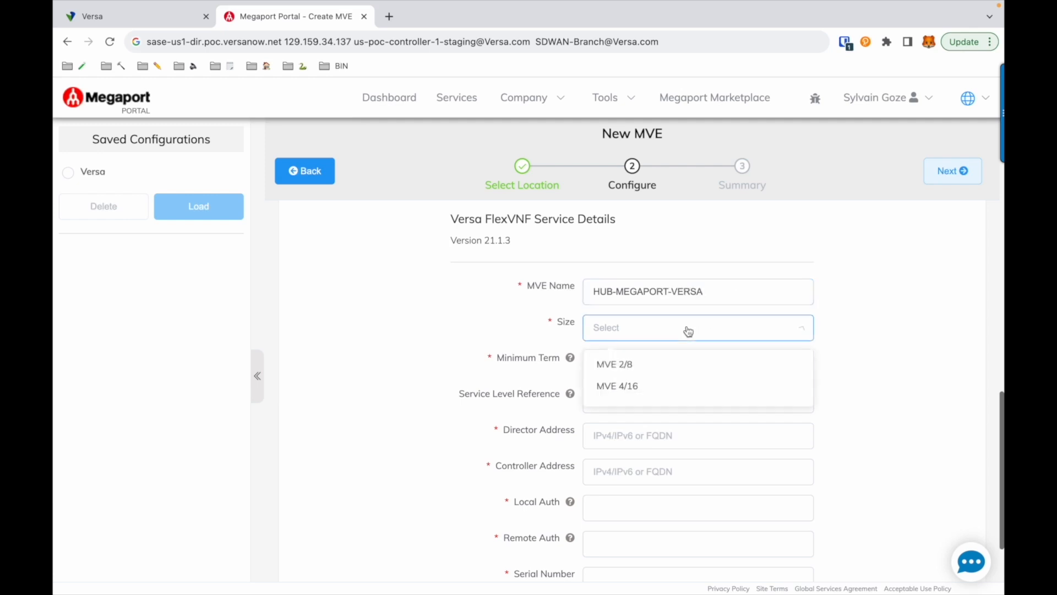
{"action": "left_click", "coordinate": [650, 364]}
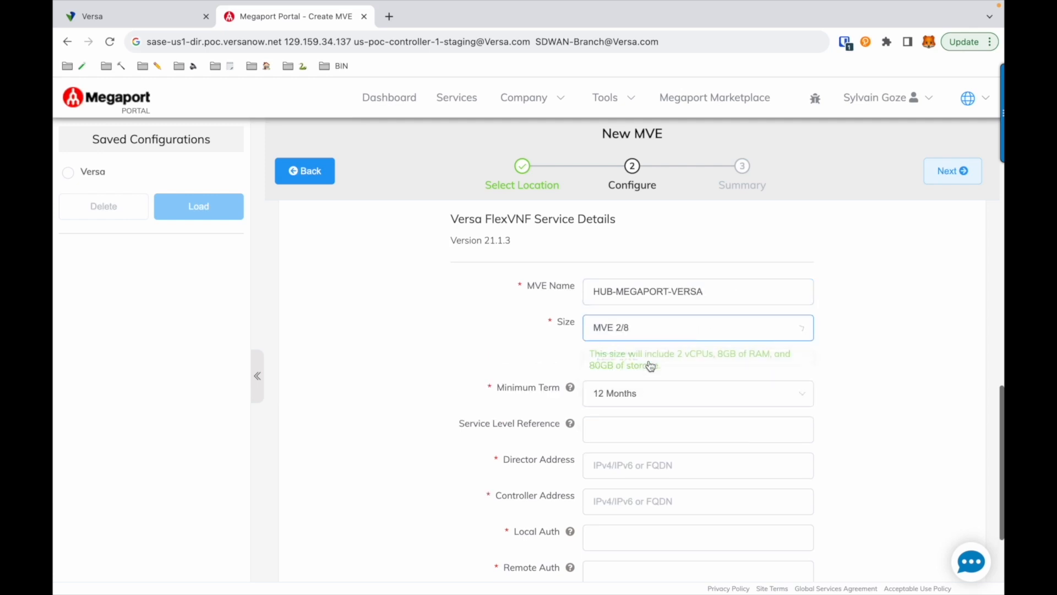
{"action": "left_click", "coordinate": [634, 393]}
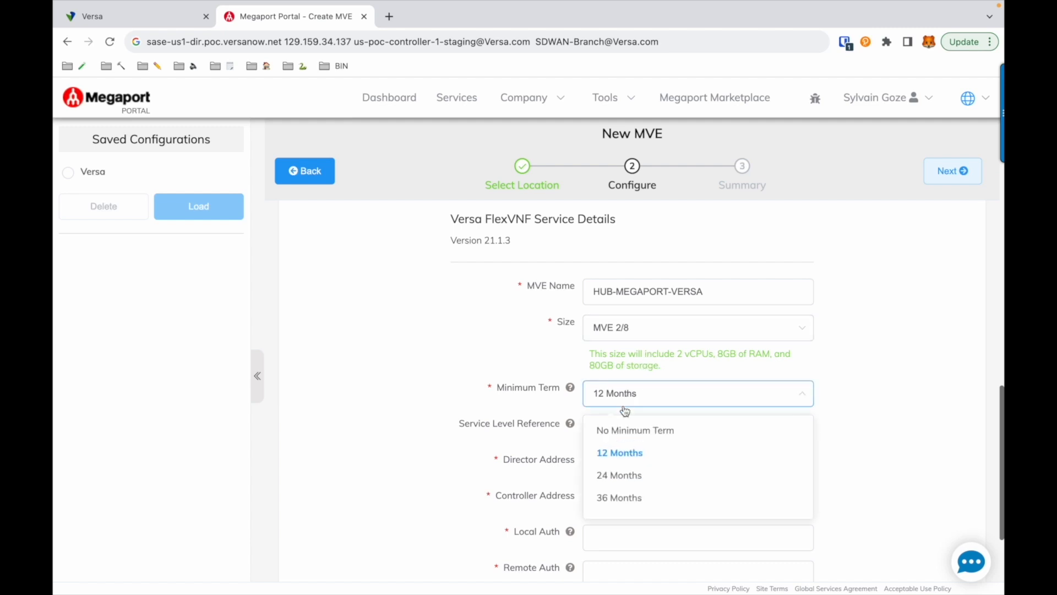
{"action": "left_click", "coordinate": [615, 432]}
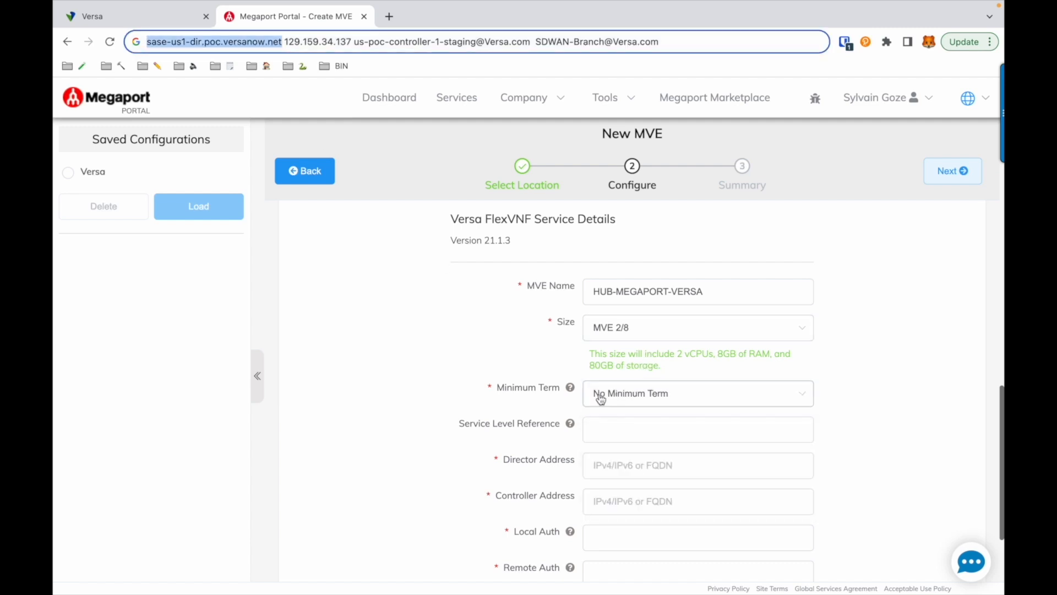
Paste the director address, controller IP 129.159.34.137, and local and remote auth identities
{"action": "left_click", "coordinate": [604, 464]}
{"action": "type", "text": "sase-us1-dir.poc.versanow.net"}
{"action": "left_click", "coordinate": [609, 498]}
{"action": "type", "text": "129.159.34.137"}
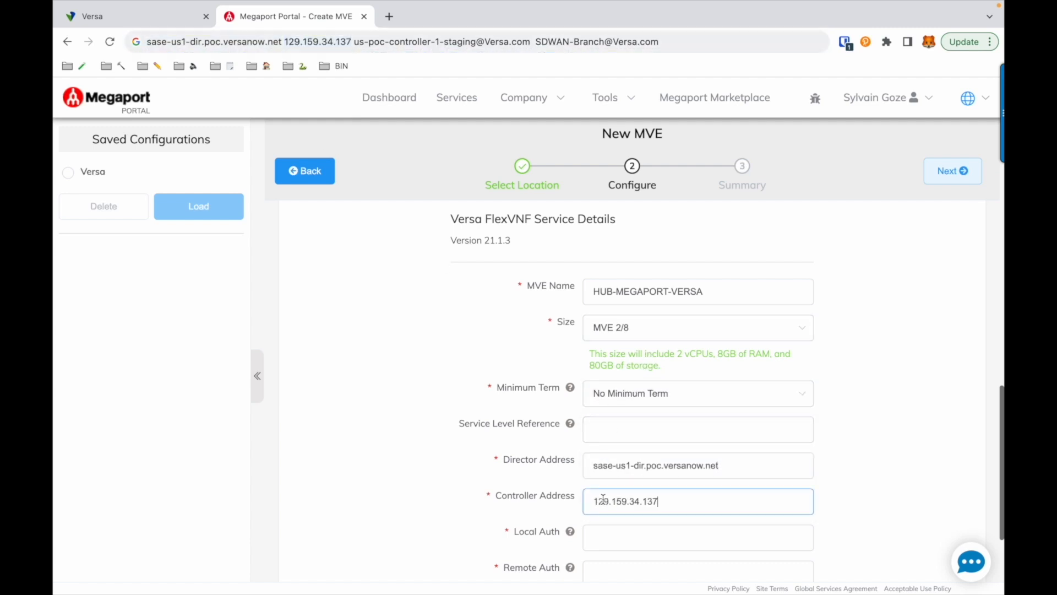
{"action": "left_click", "coordinate": [609, 533]}
{"action": "key", "text": "ctrl+v"}
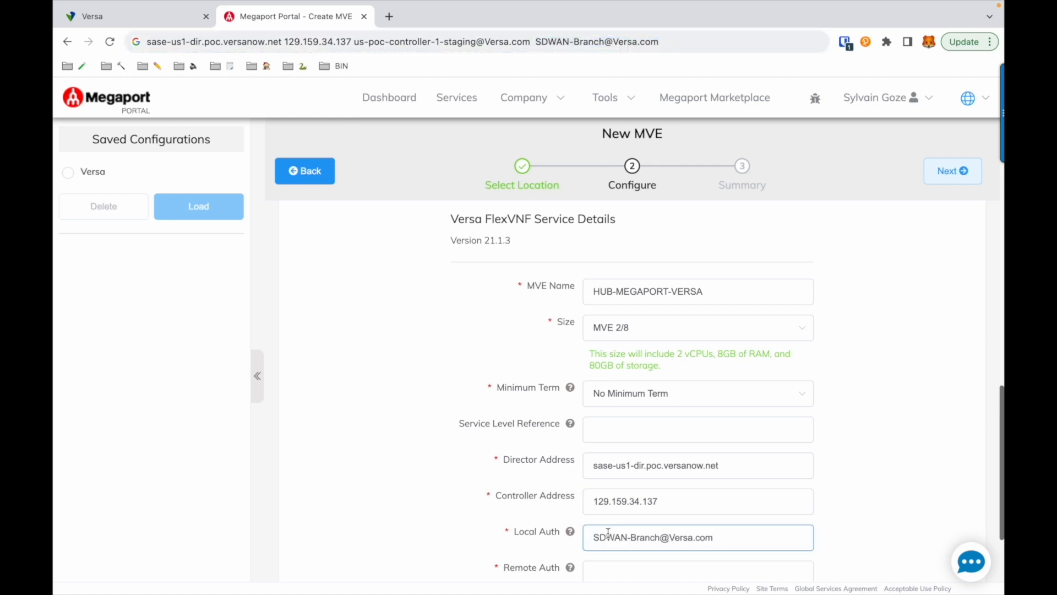
{"action": "left_click", "coordinate": [607, 568]}
{"action": "key", "text": "ctrl+v"}
{"action": "scroll", "coordinate": [808, 491], "scroll_direction": "down", "scroll_amount": 3}
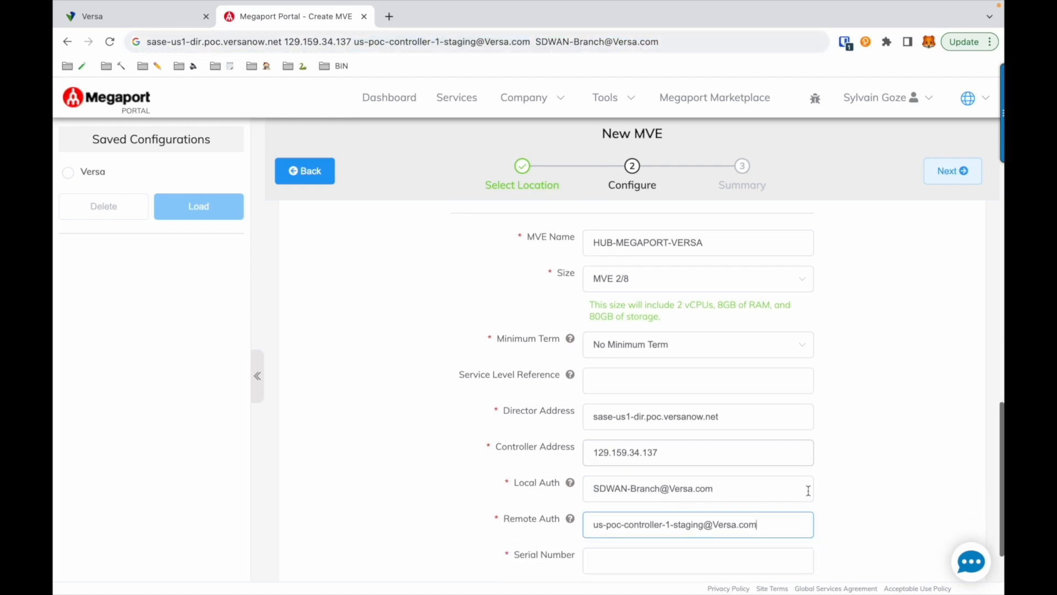
{"action": "left_click", "coordinate": [783, 492]}
{"action": "type", "text": "MEGA1234"}
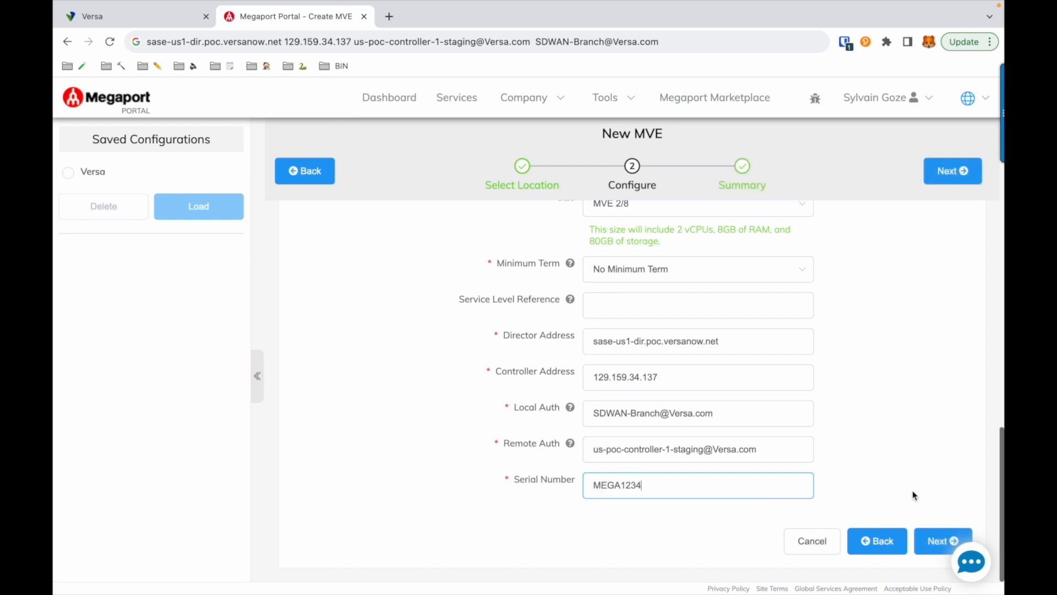
{"action": "left_click", "coordinate": [933, 542]}
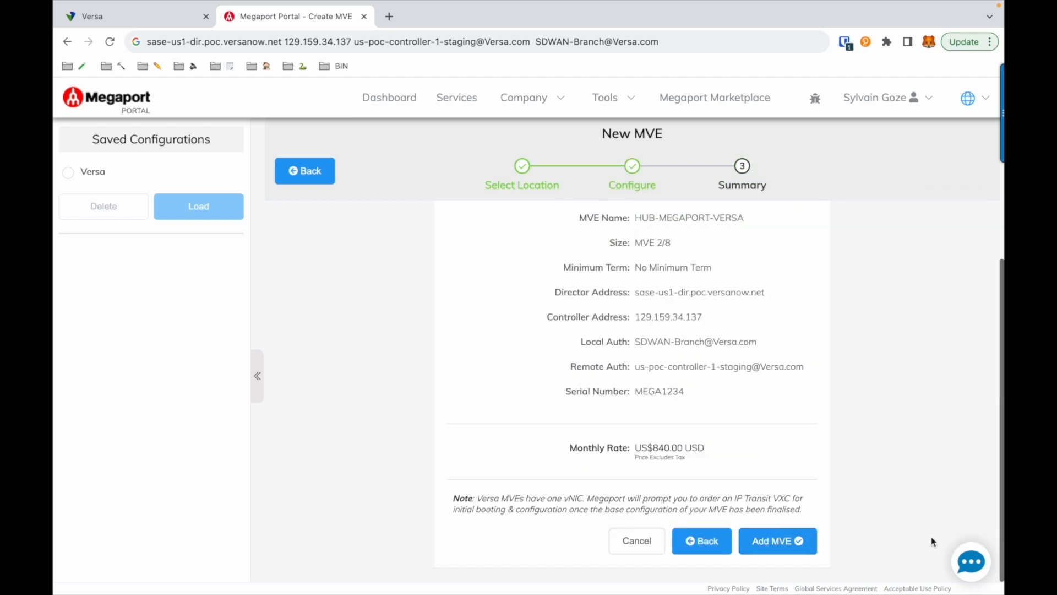
Add the MVE, then create and add an IP Transit VXC with a 20 Mbps rate limit
{"action": "left_click", "coordinate": [785, 541]}
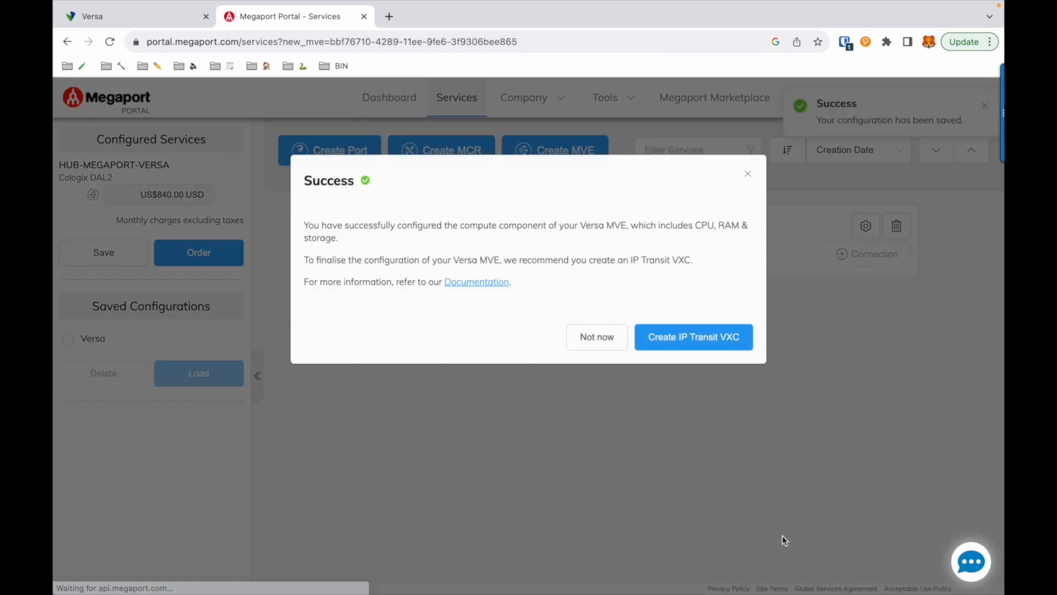
{"action": "left_click", "coordinate": [736, 339]}
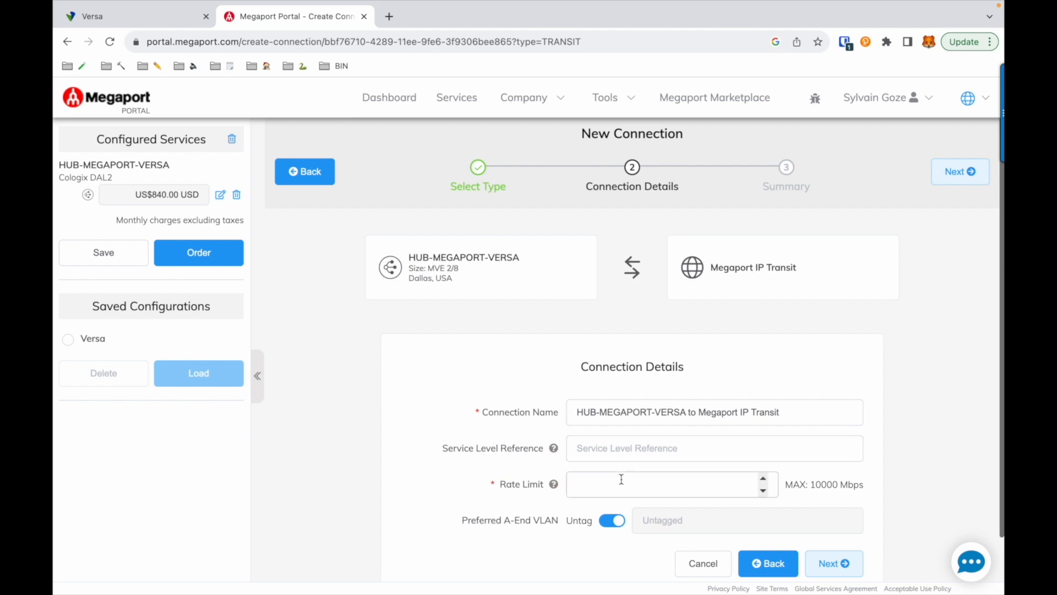
{"action": "scroll", "coordinate": [621, 479], "scroll_direction": "down", "scroll_amount": 1}
{"action": "left_click", "coordinate": [629, 433]}
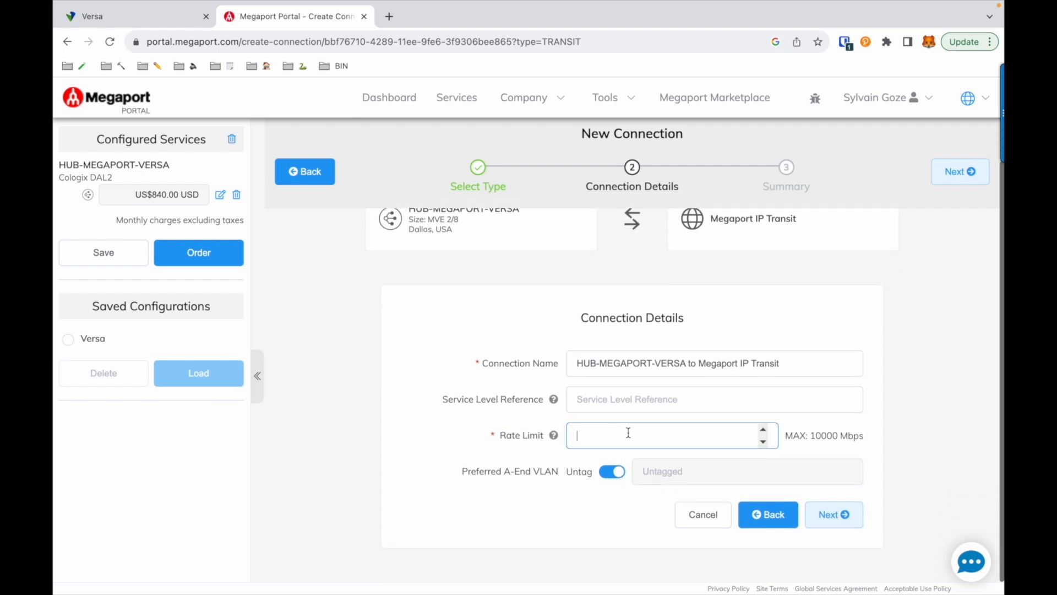
{"action": "type", "text": "20"}
{"action": "left_click", "coordinate": [837, 515]}
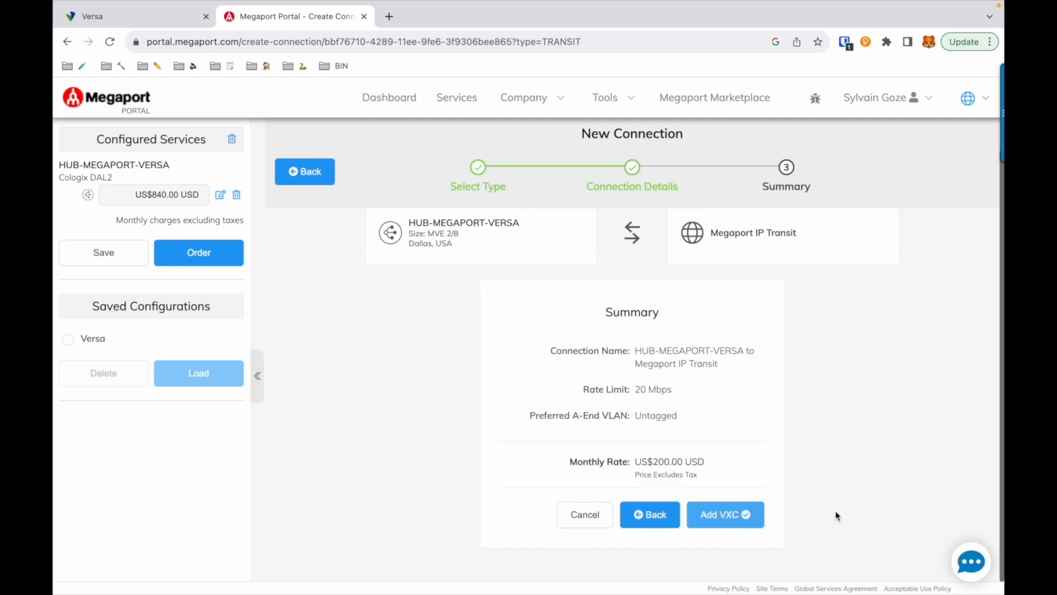
{"action": "left_click", "coordinate": [731, 516]}
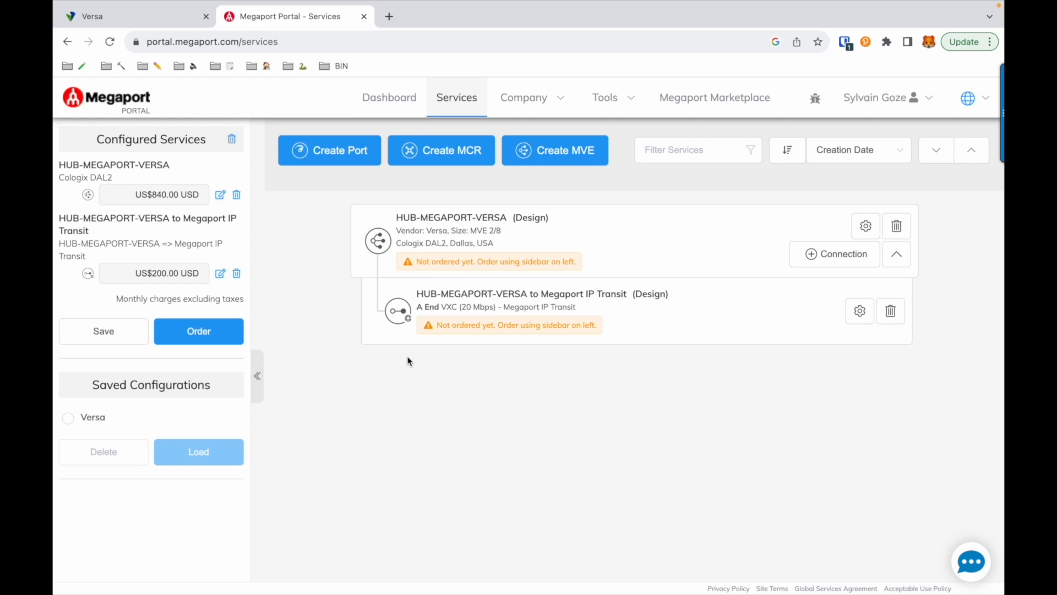
Order the configured MVE and IP Transit VXC with Order Now
{"action": "left_click", "coordinate": [221, 336]}
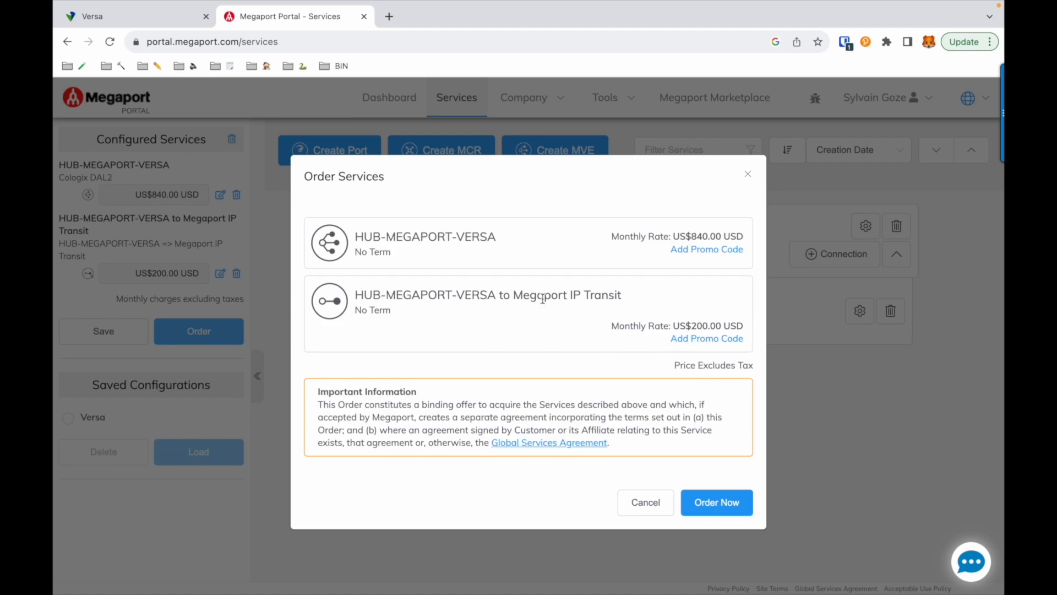
{"action": "left_click", "coordinate": [733, 506]}
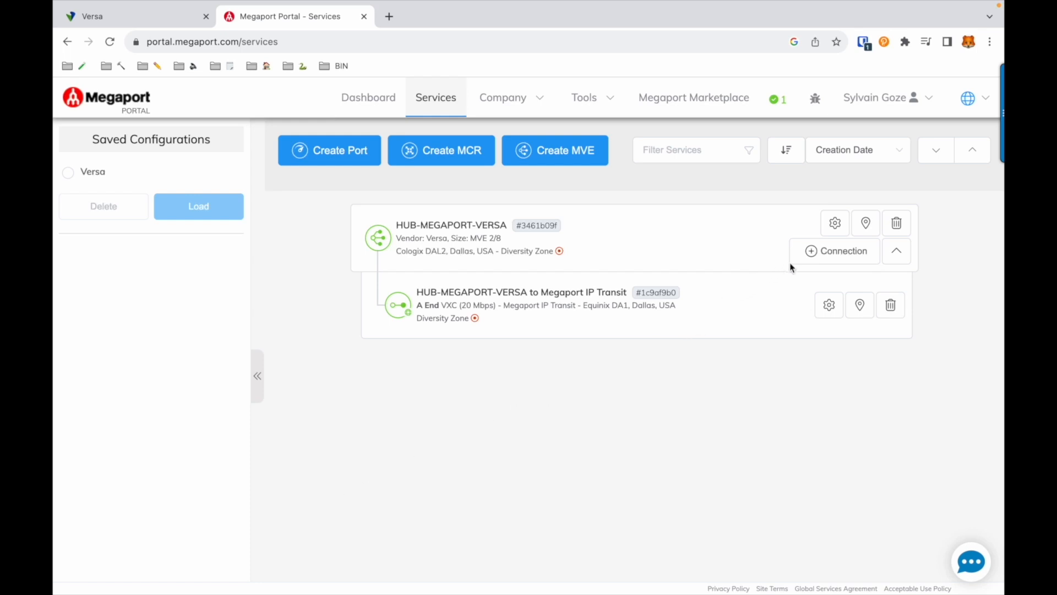
Start a cloud connection for HUB-MEGAPORT-VERSA, browse the providers, then cancel the wizard
{"action": "left_click", "coordinate": [811, 254]}
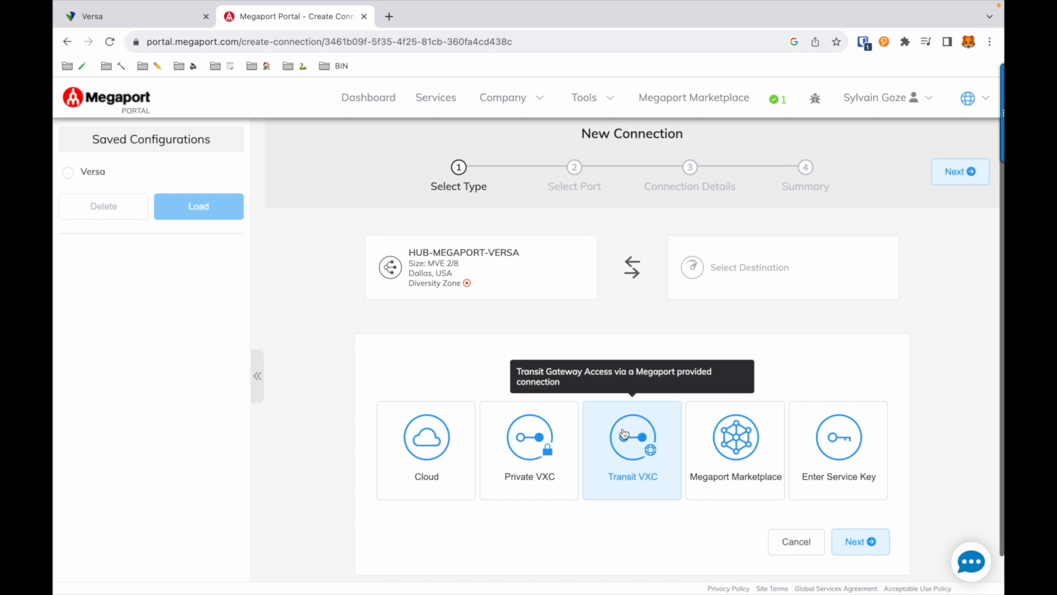
{"action": "left_click", "coordinate": [426, 442]}
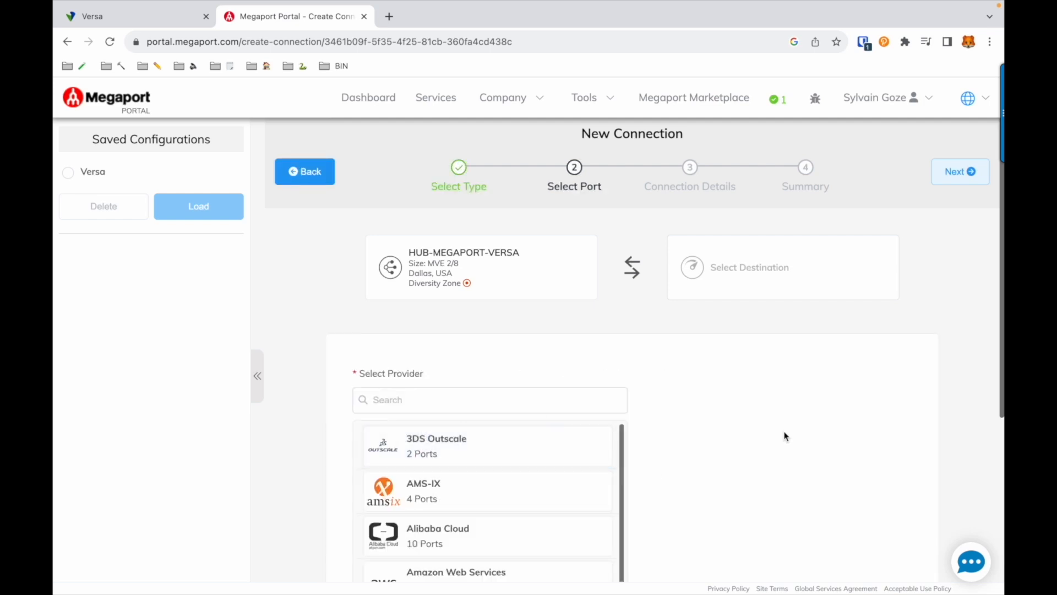
{"action": "scroll", "coordinate": [784, 434], "scroll_direction": "down", "scroll_amount": 5}
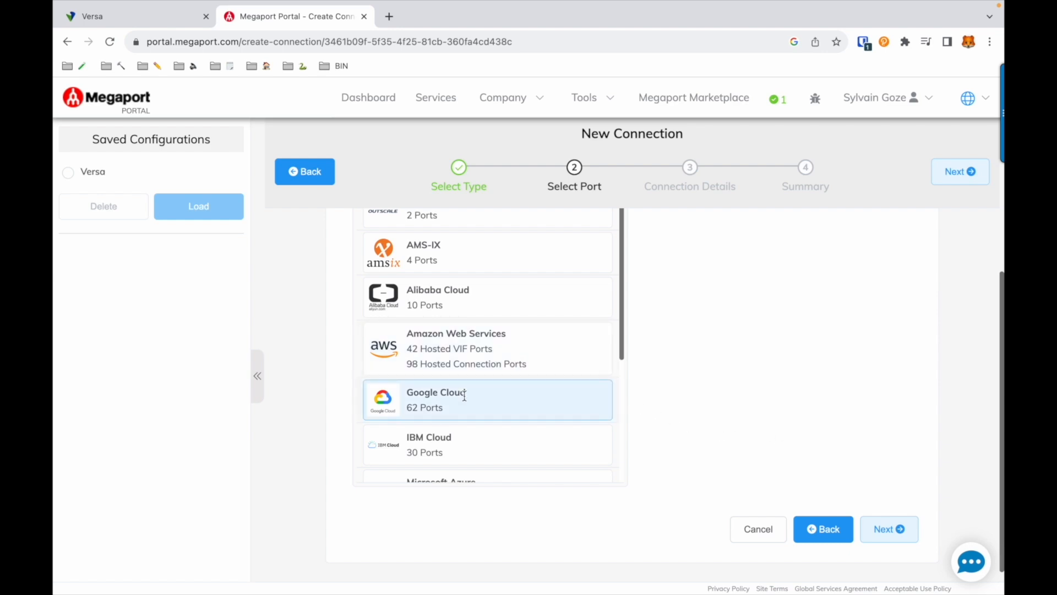
{"action": "scroll", "coordinate": [465, 386], "scroll_direction": "down", "scroll_amount": 3}
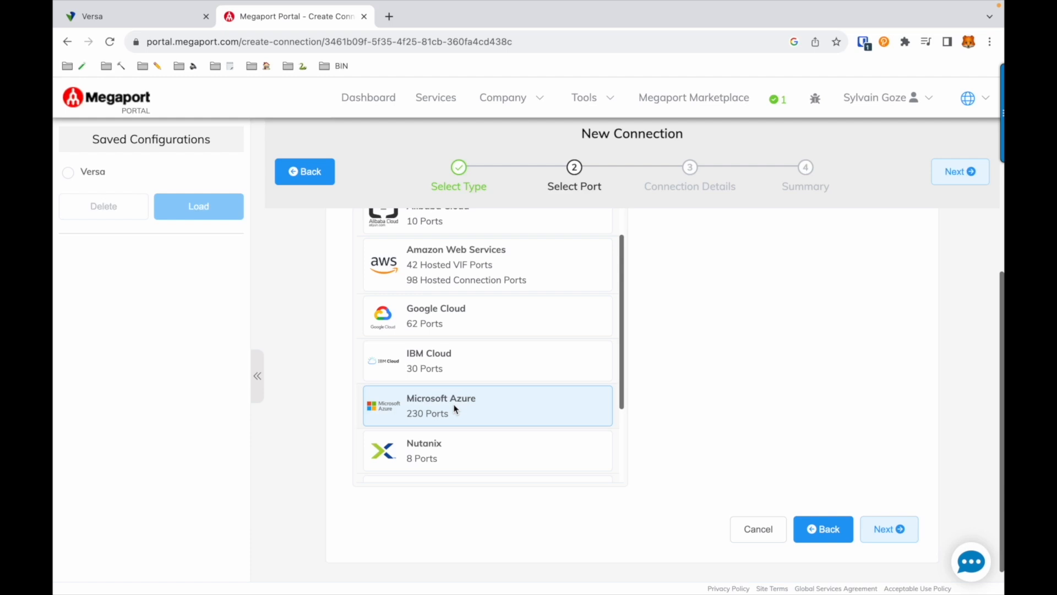
{"action": "left_click", "coordinate": [761, 531]}
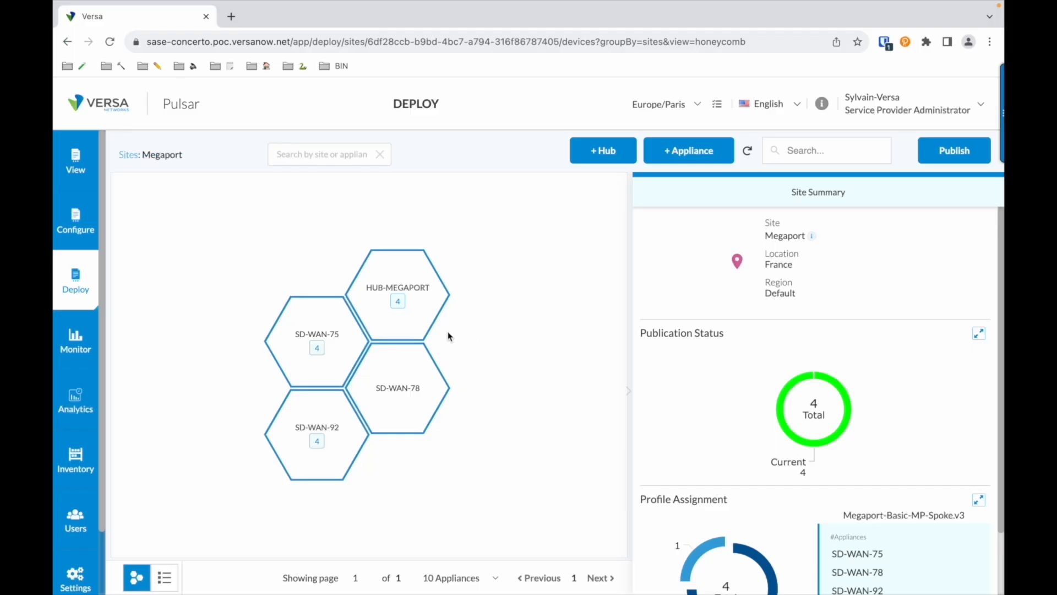
Switch from deployment to monitoring and open the Secure SD-WAN map overview
{"action": "mouse_move", "coordinate": [419, 333]}
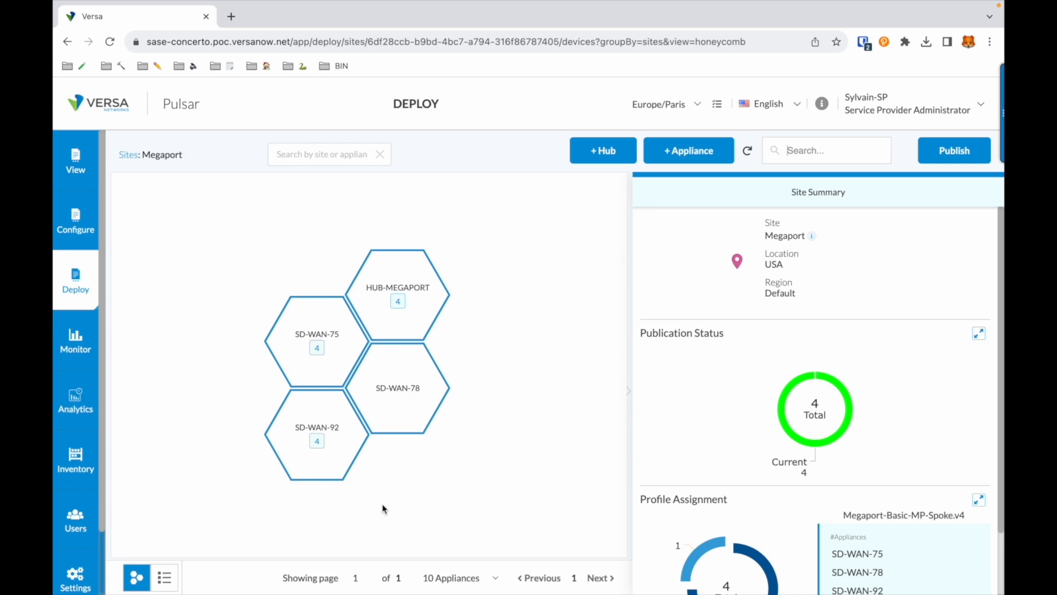
{"action": "left_click", "coordinate": [78, 171]}
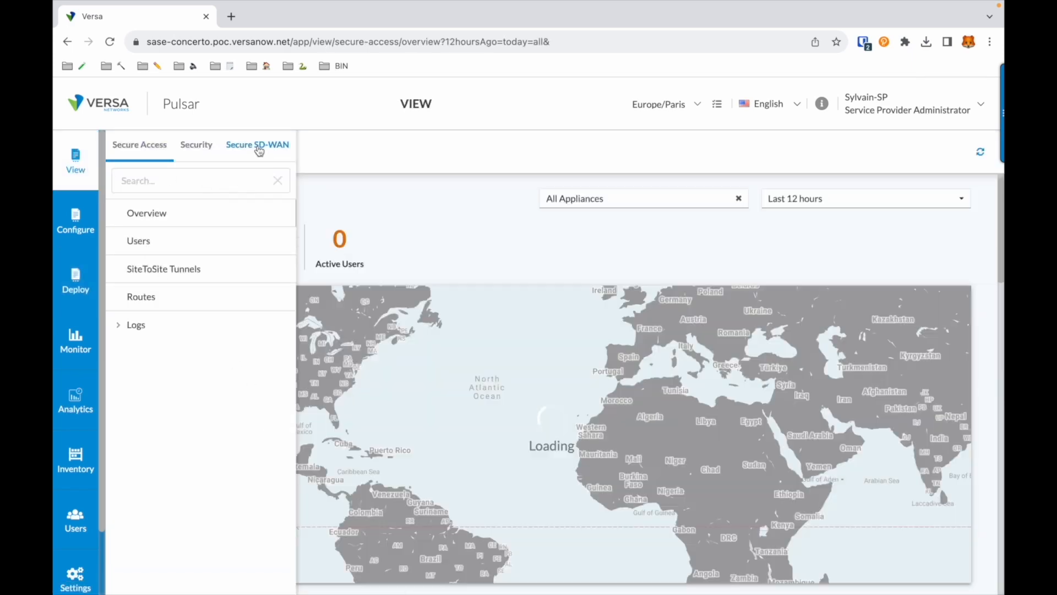
{"action": "left_click", "coordinate": [259, 148]}
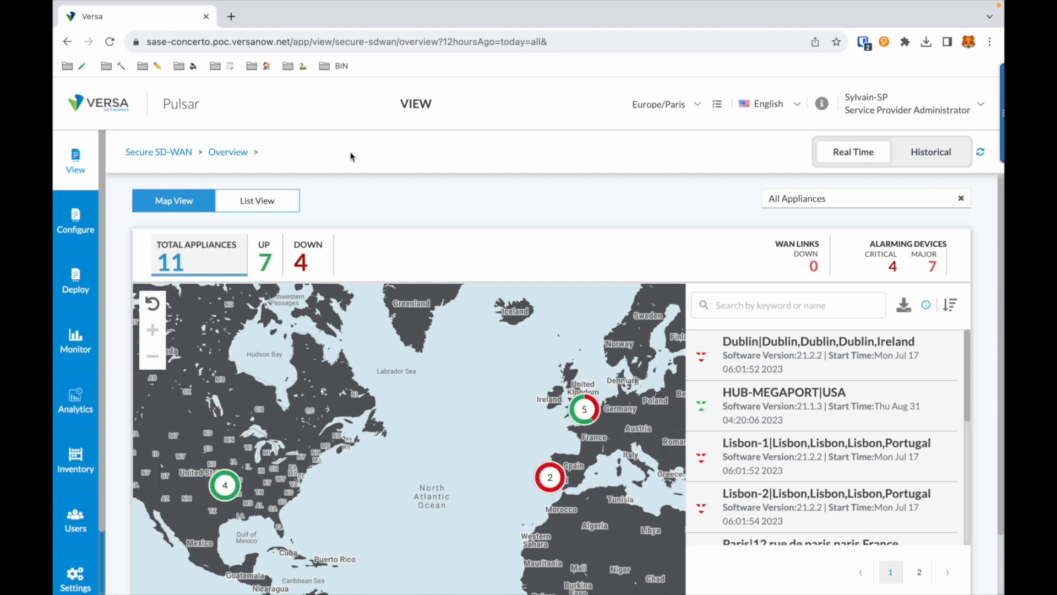
Open HUB-MEGAPORT's device details, review its vni-0/0.0 WAN interface, and show its Applications breakdown
{"action": "left_click", "coordinate": [738, 398]}
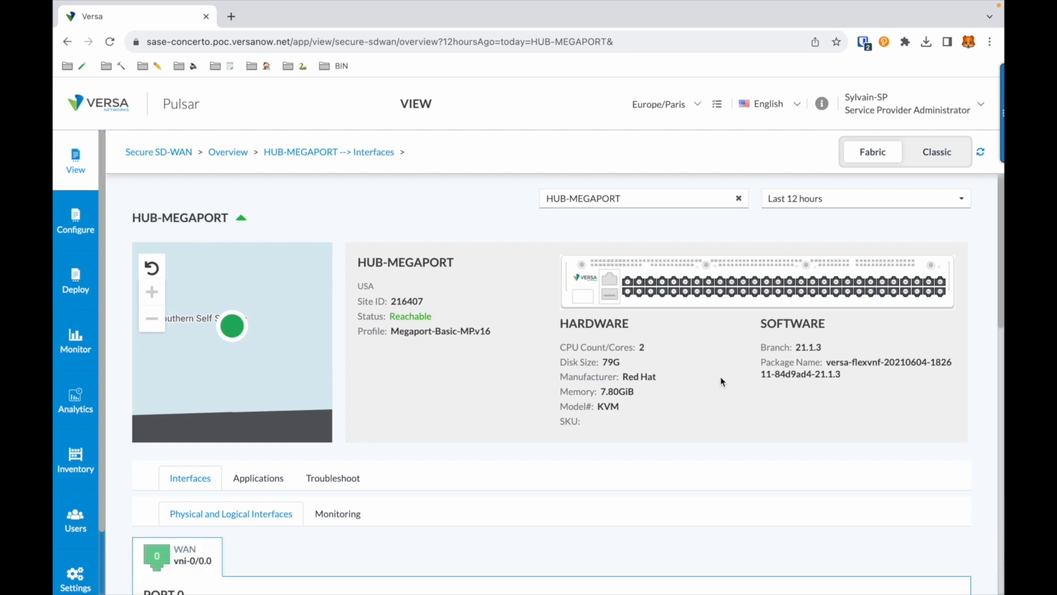
{"action": "scroll", "coordinate": [723, 381], "scroll_direction": "down", "scroll_amount": 5}
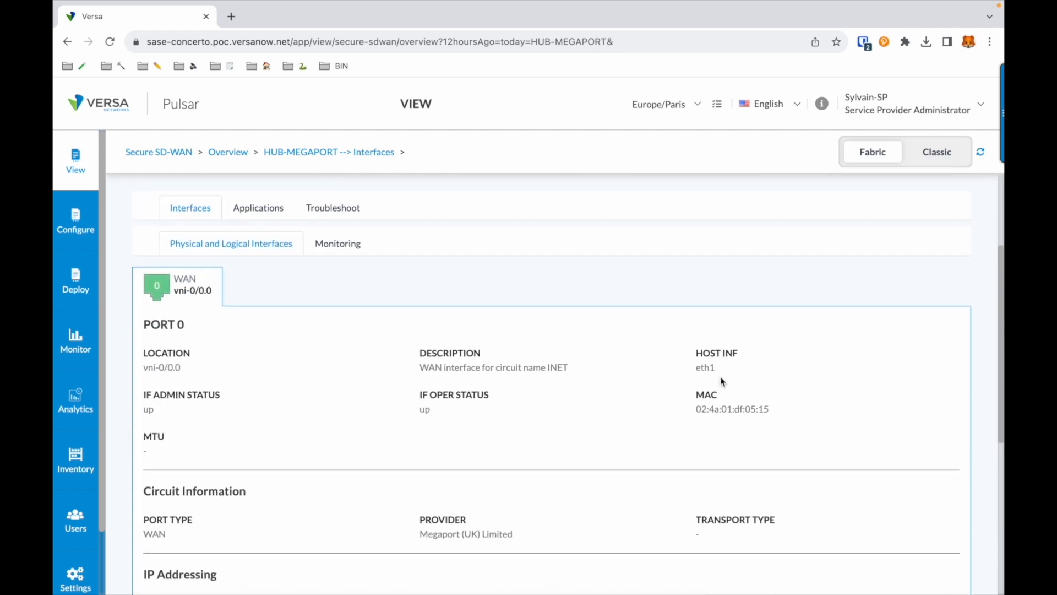
{"action": "scroll", "coordinate": [723, 381], "scroll_direction": "down", "scroll_amount": 1}
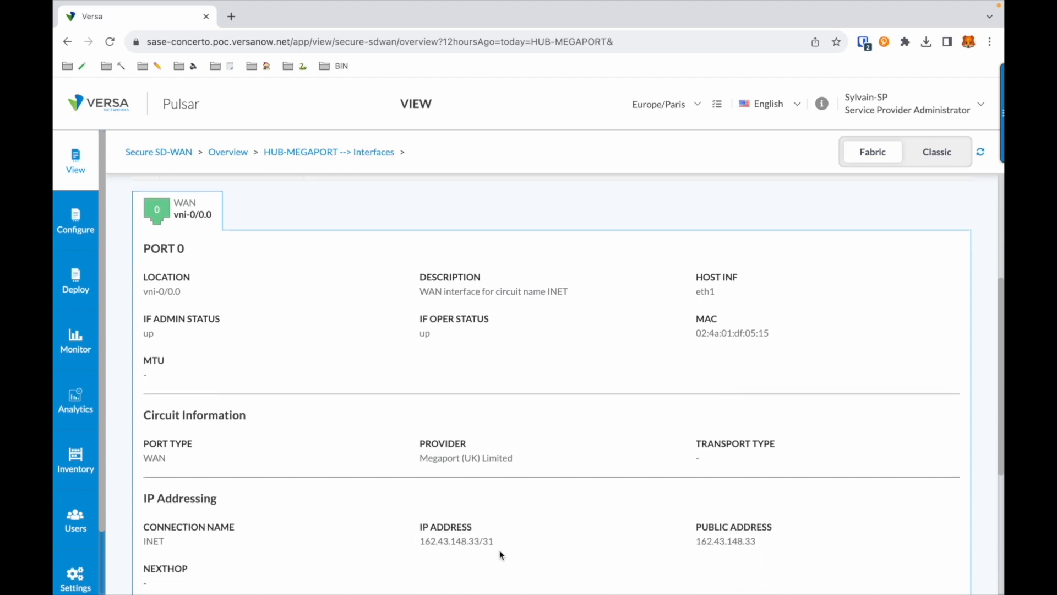
{"action": "scroll", "coordinate": [501, 553], "scroll_direction": "up", "scroll_amount": 1}
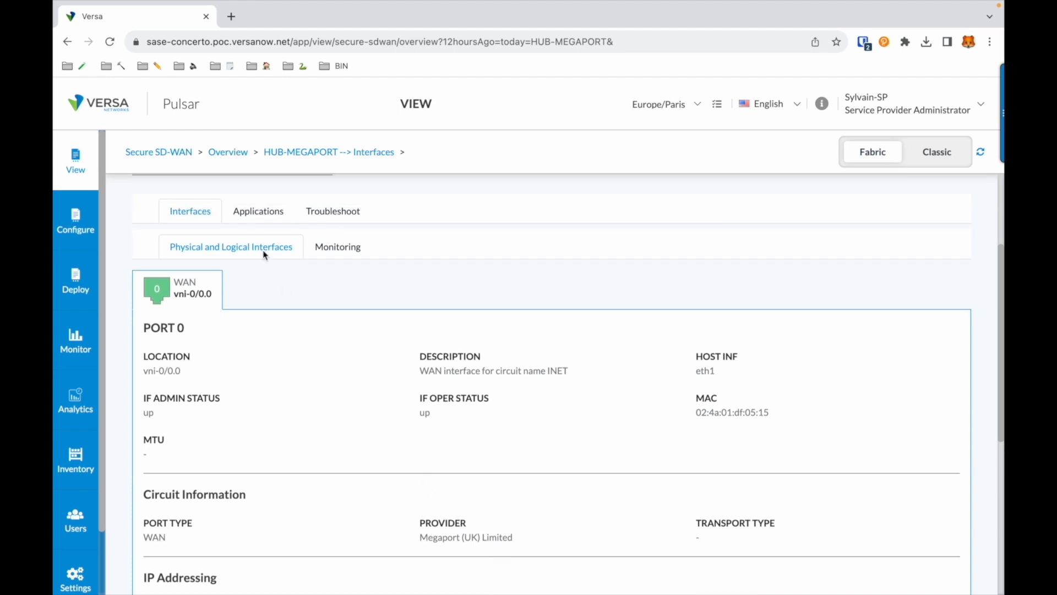
{"action": "left_click", "coordinate": [257, 218]}
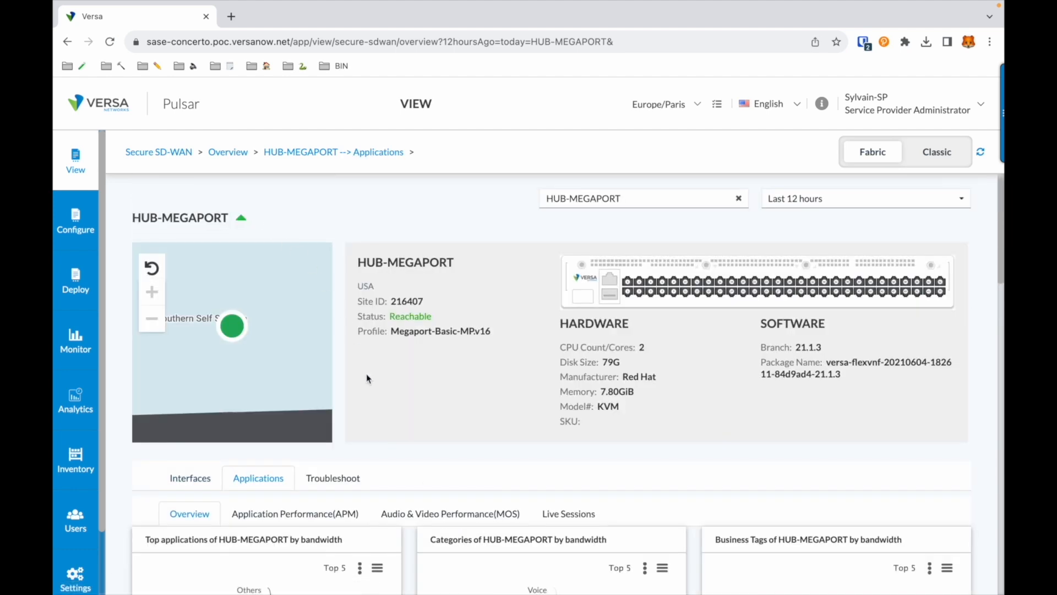
Review HUB-MEGAPORT's application charts and usage table, then go to the Analytics SD-WAN dashboard
{"action": "scroll", "coordinate": [366, 373], "scroll_direction": "down", "scroll_amount": 4}
{"action": "scroll", "coordinate": [368, 377], "scroll_direction": "down", "scroll_amount": 1}
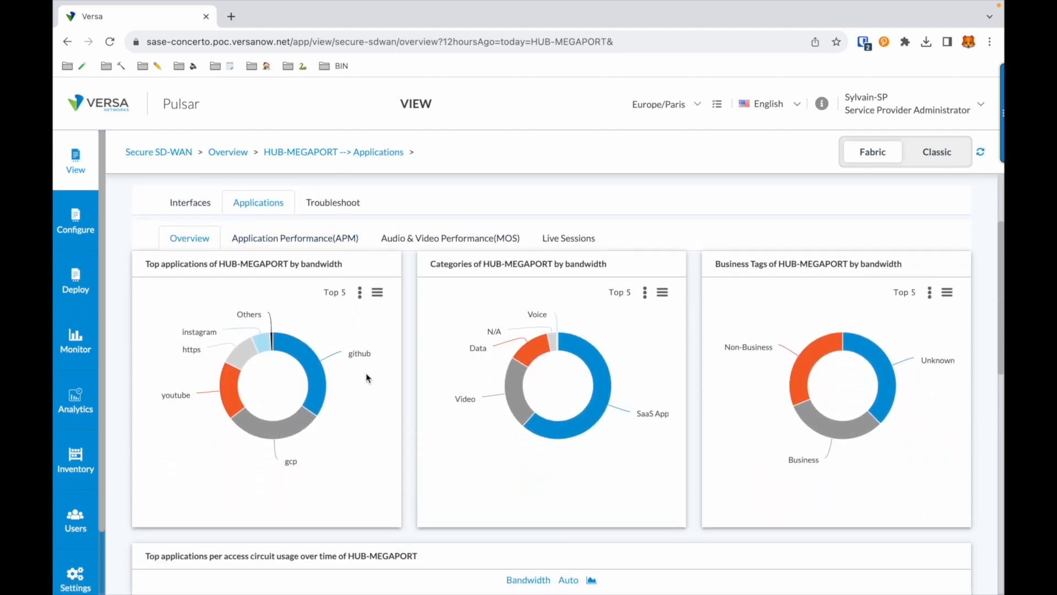
{"action": "mouse_move", "coordinate": [292, 422]}
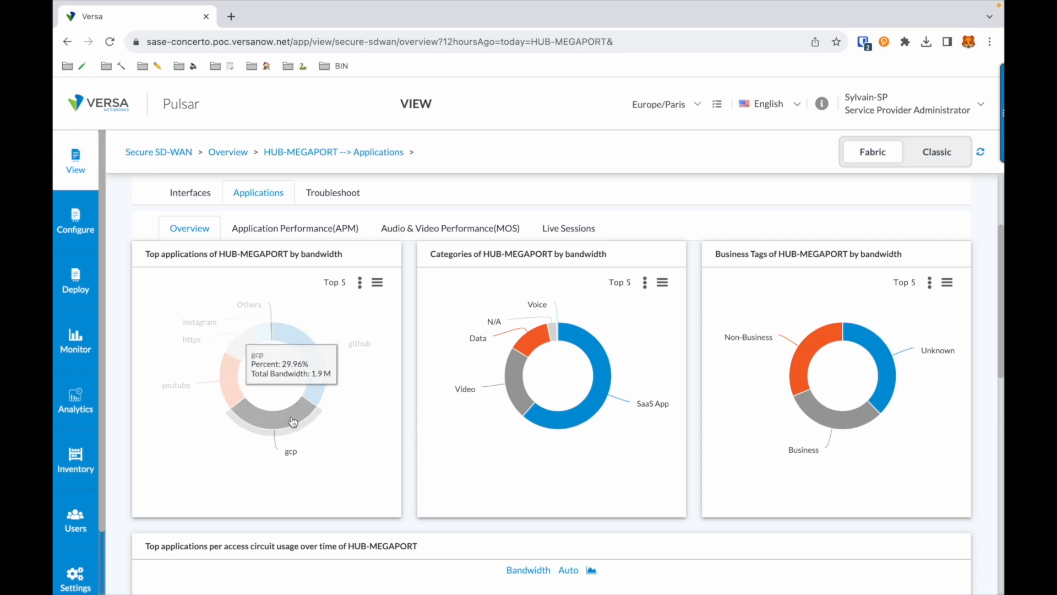
{"action": "scroll", "coordinate": [292, 422], "scroll_direction": "down", "scroll_amount": 6}
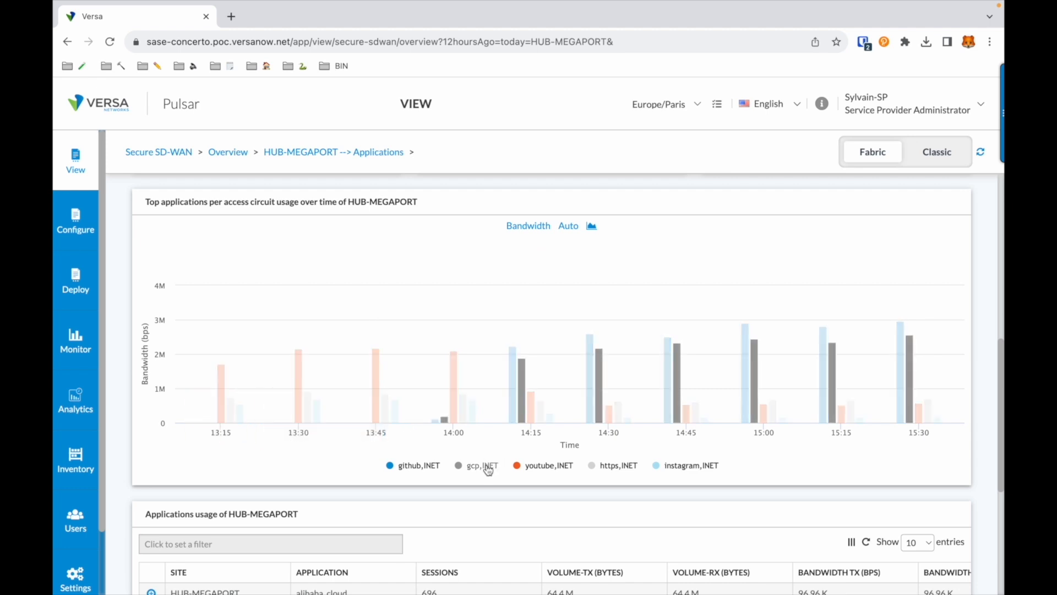
{"action": "scroll", "coordinate": [488, 470], "scroll_direction": "down", "scroll_amount": 4}
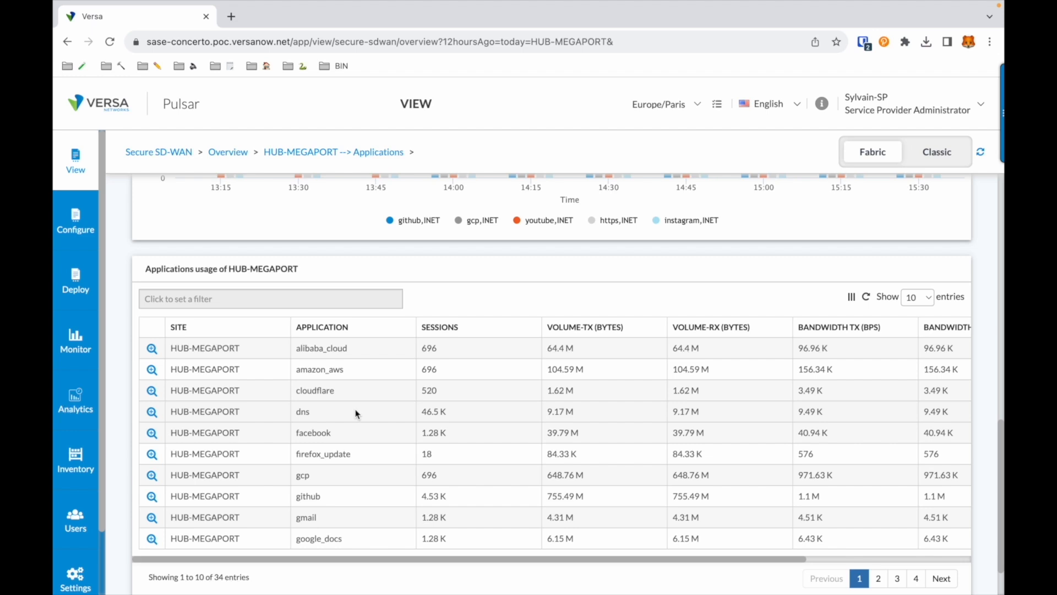
{"action": "left_click", "coordinate": [80, 401]}
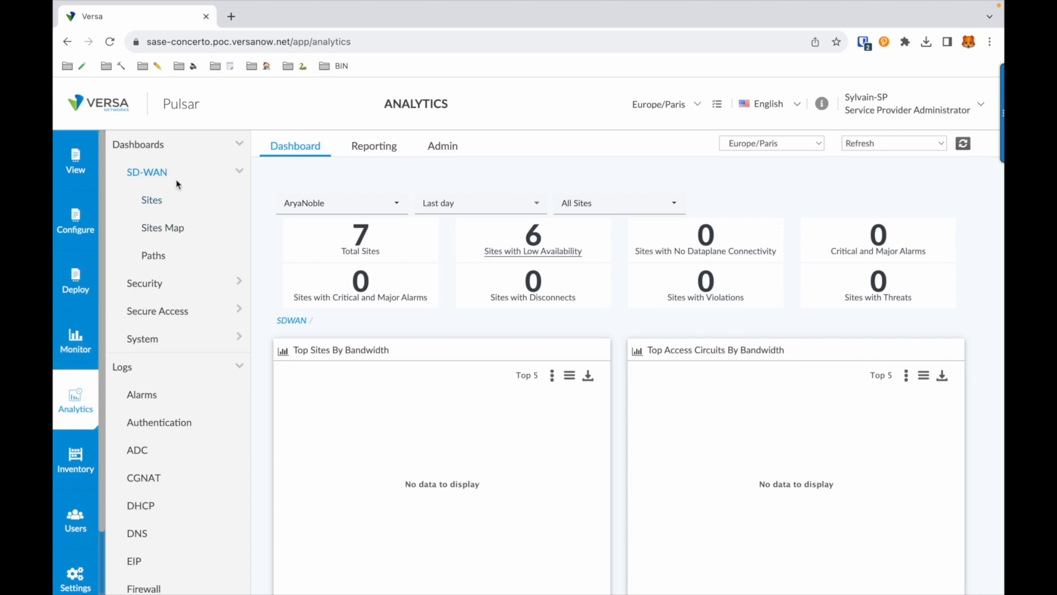
Review path usage and SLA metrics from HUB-MEGAPORT to SD-WAN-78, SD-WAN-75 and SD-WAN-92
{"action": "left_click", "coordinate": [156, 255]}
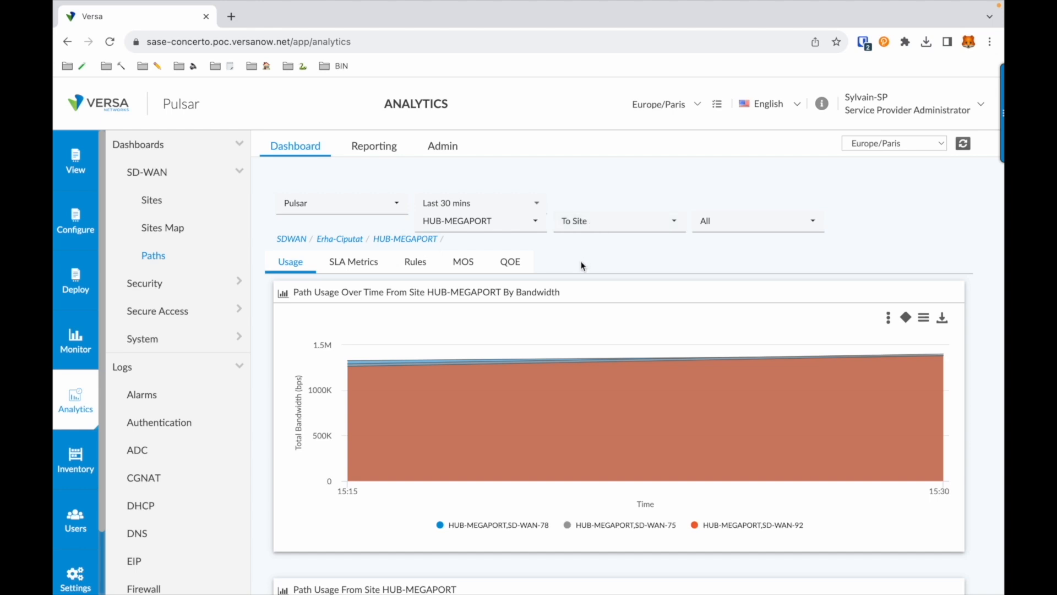
{"action": "scroll", "coordinate": [583, 266], "scroll_direction": "down", "scroll_amount": 2}
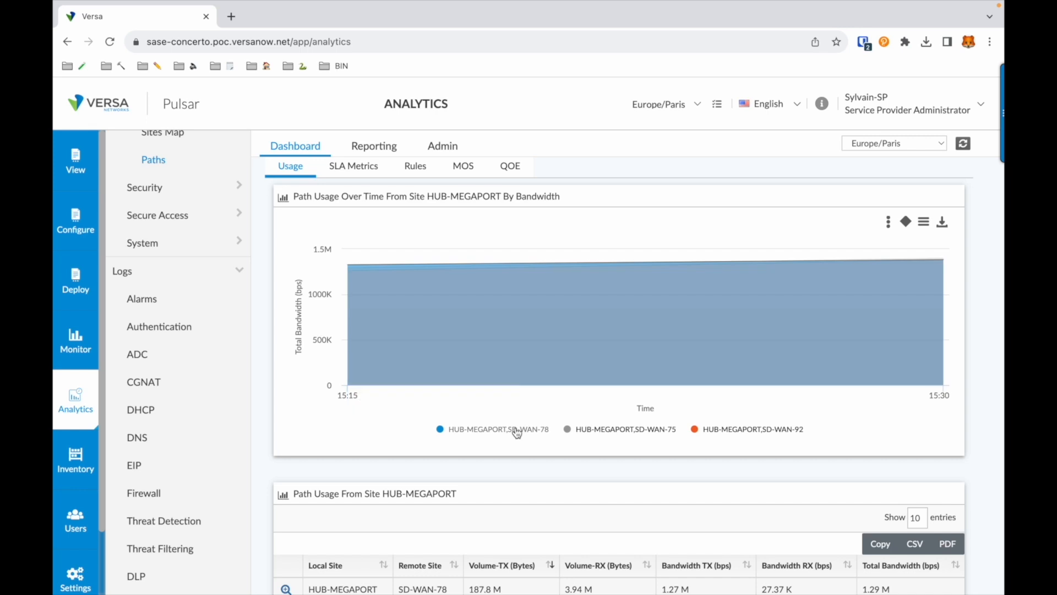
{"action": "scroll", "coordinate": [517, 433], "scroll_direction": "down", "scroll_amount": 3}
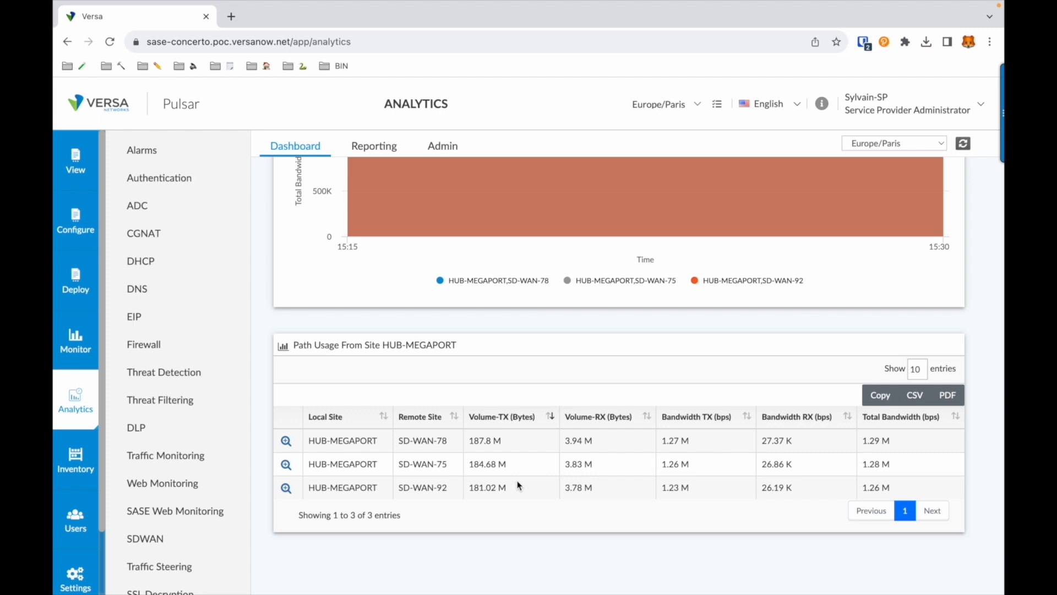
{"action": "scroll", "coordinate": [518, 485], "scroll_direction": "up", "scroll_amount": 5}
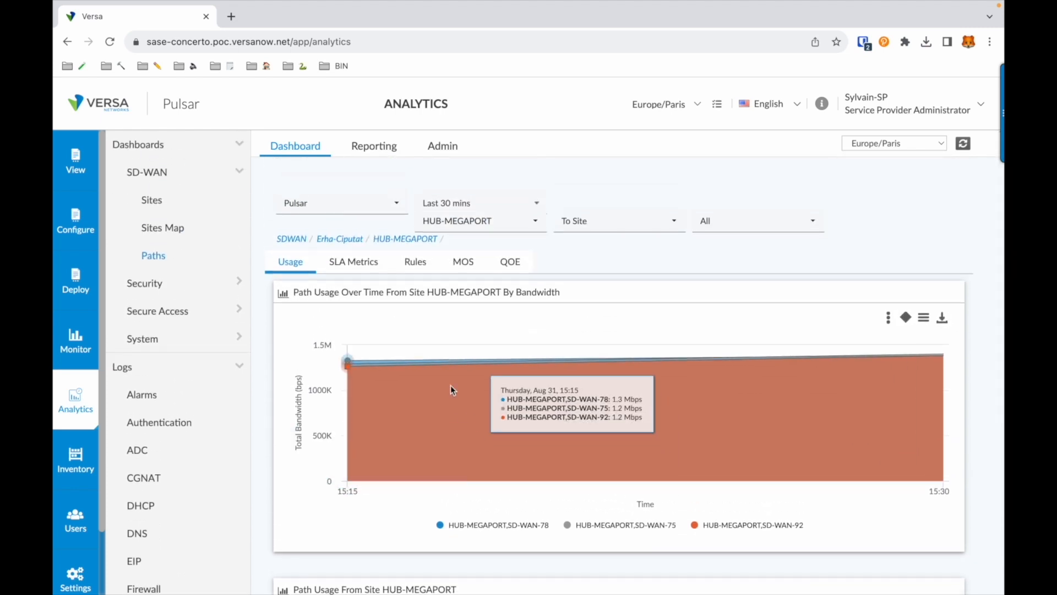
{"action": "left_click", "coordinate": [348, 262]}
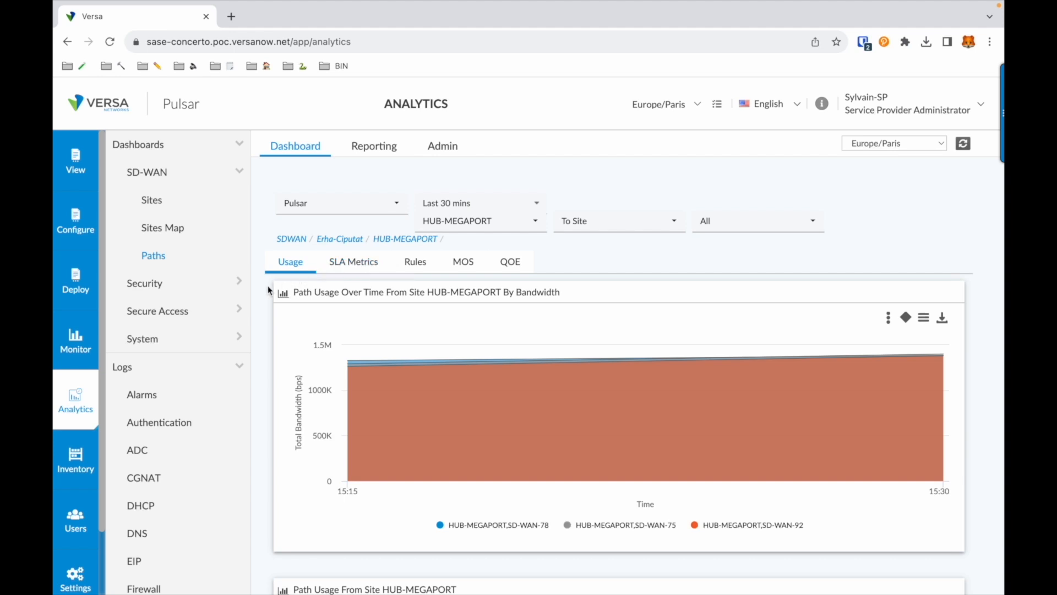
{"action": "left_click", "coordinate": [177, 285]}
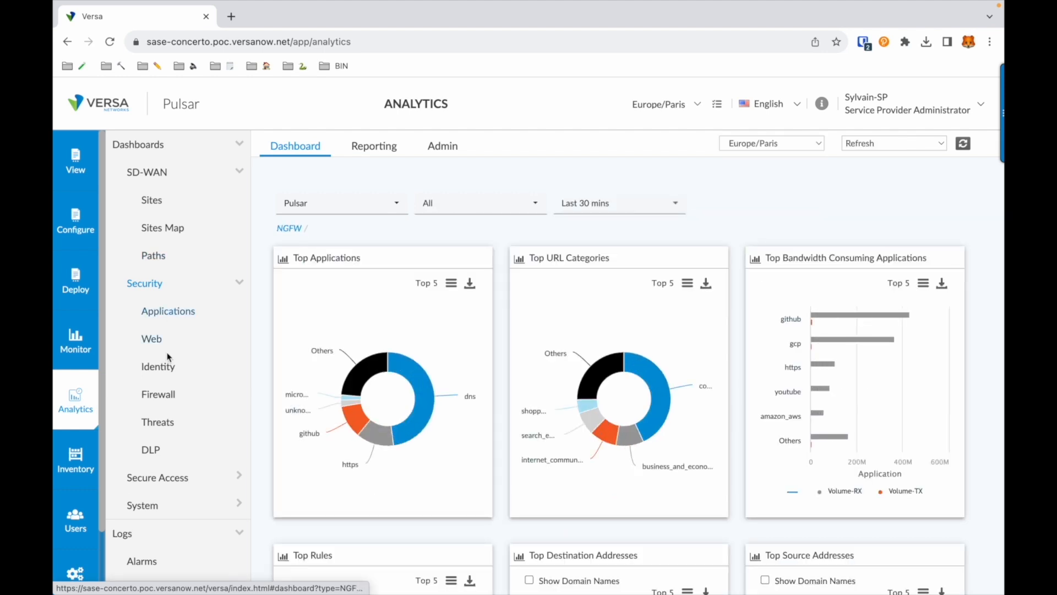
Show the Threats security dashboard filtered to the HUB-MEGAPORT site
{"action": "left_click", "coordinate": [162, 422]}
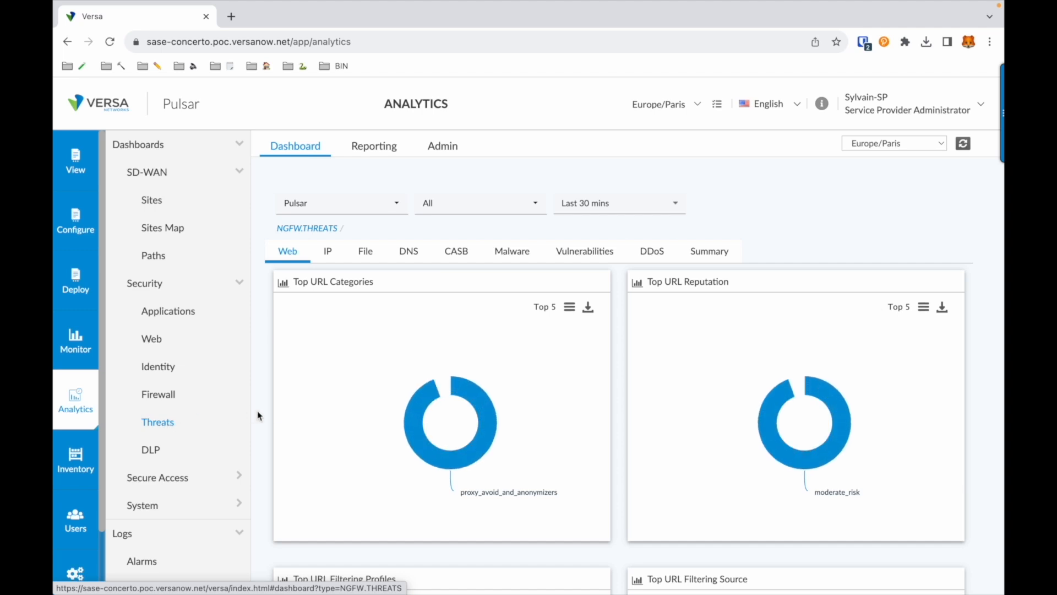
{"action": "scroll", "coordinate": [328, 413], "scroll_direction": "down", "scroll_amount": 1}
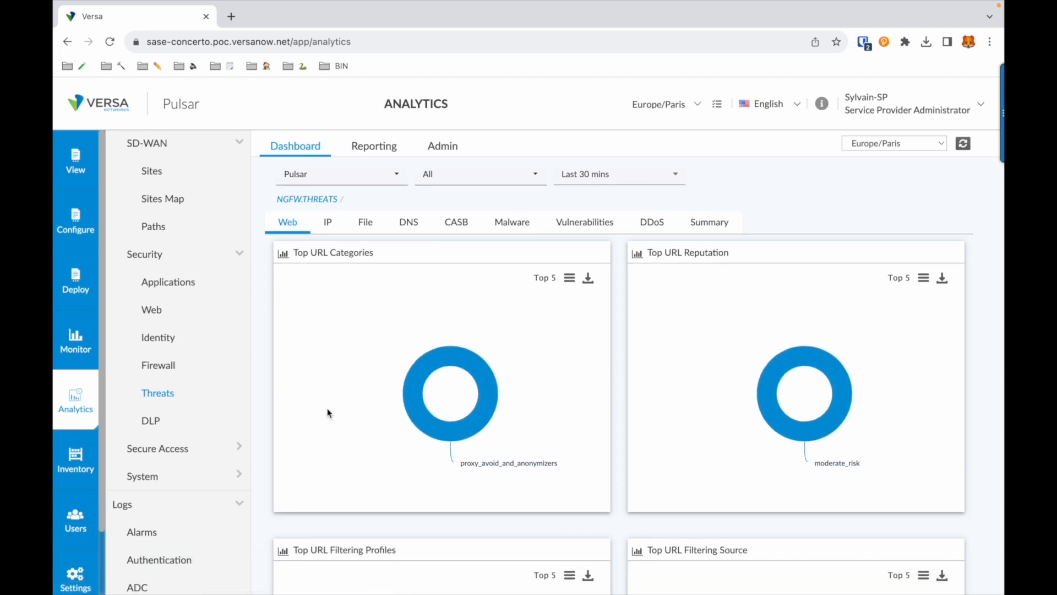
{"action": "left_click", "coordinate": [485, 177]}
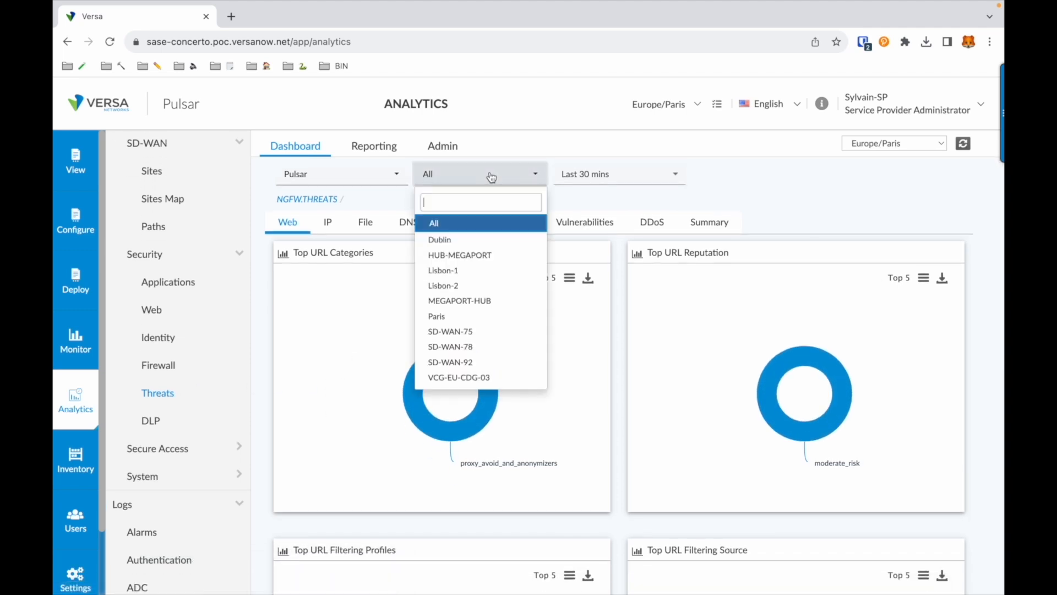
{"action": "left_click", "coordinate": [465, 255]}
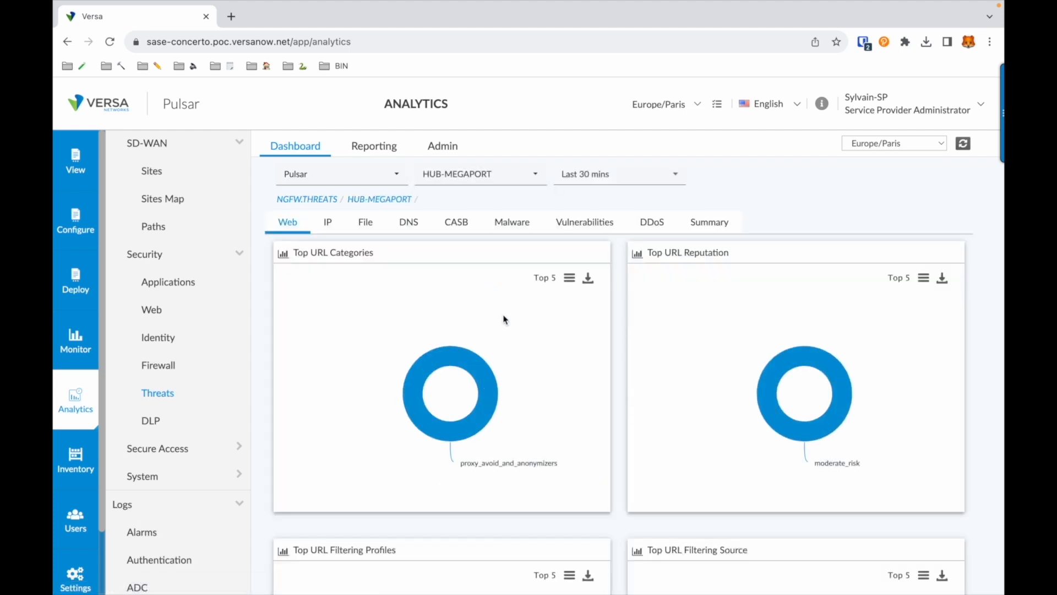
Drill into proxy_avoid_and_anonymizers and review its URLF Category log, including 66 dropped torproject.org sessions
{"action": "mouse_move", "coordinate": [492, 414]}
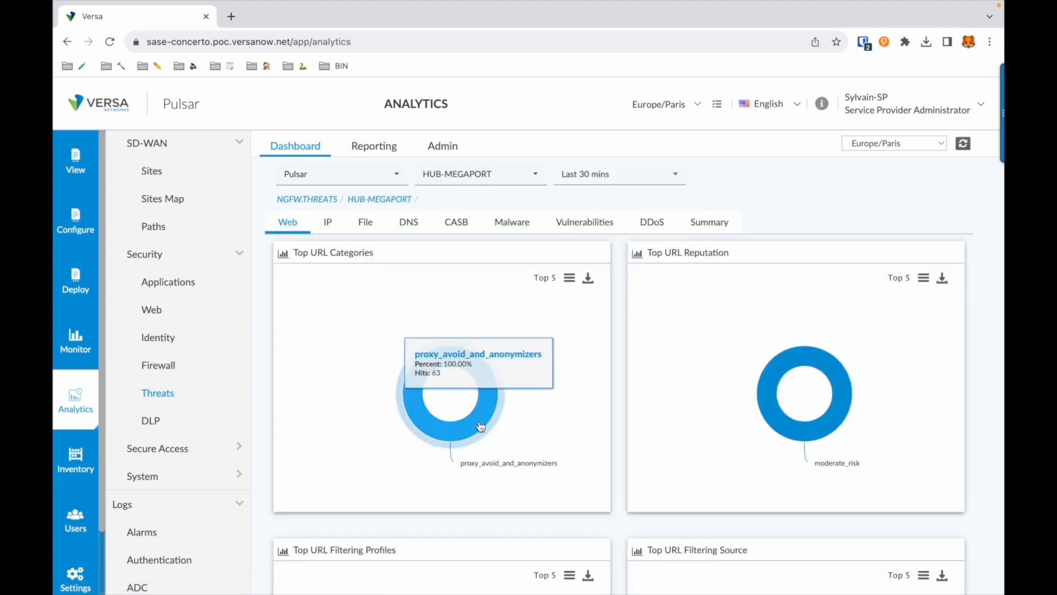
{"action": "left_click", "coordinate": [481, 425]}
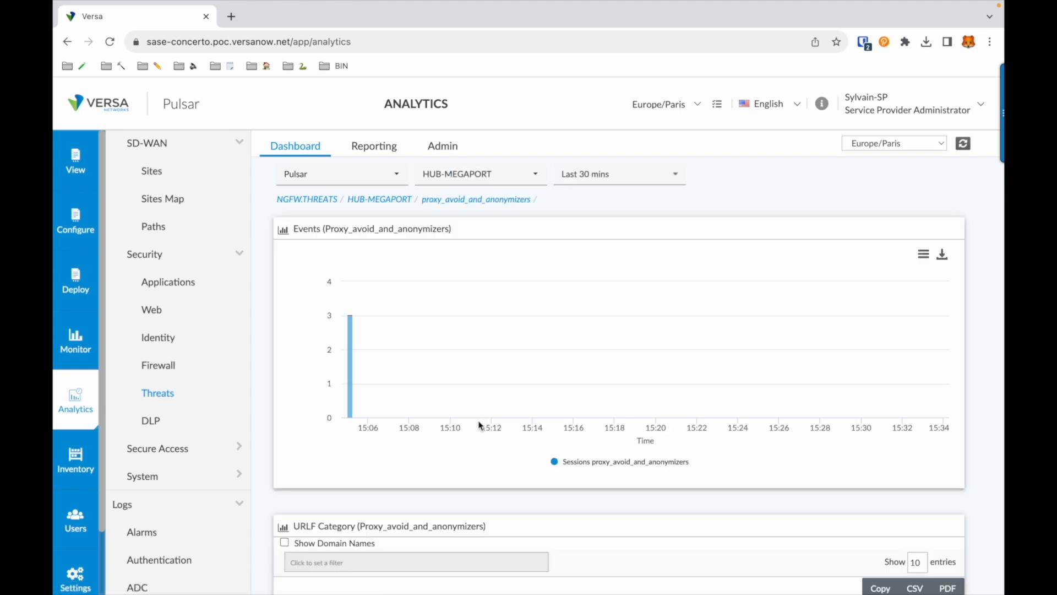
{"action": "scroll", "coordinate": [480, 426], "scroll_direction": "down", "scroll_amount": 5}
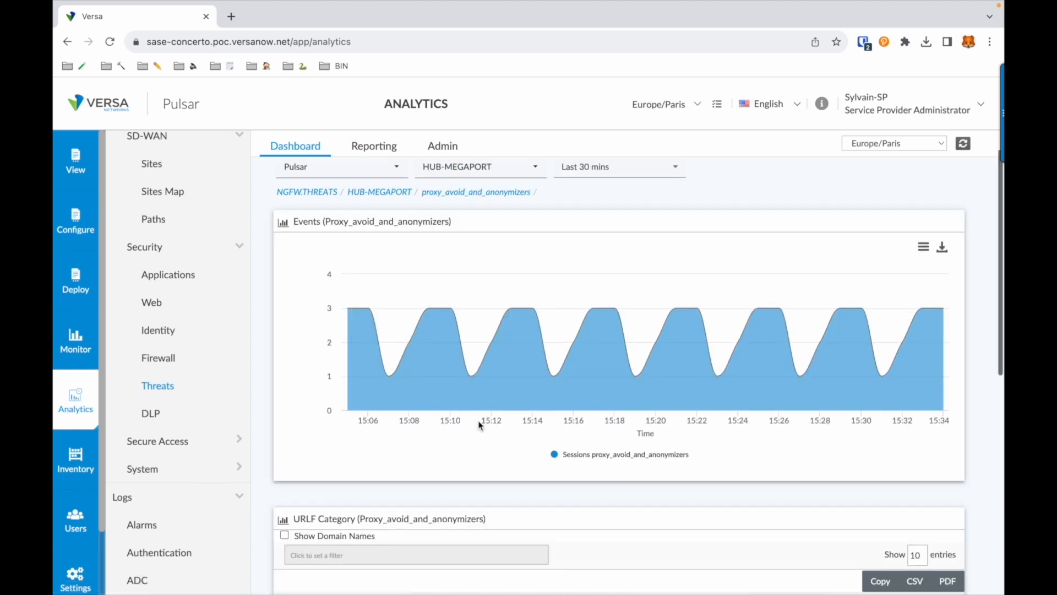
{"action": "scroll", "coordinate": [480, 425], "scroll_direction": "down", "scroll_amount": 1}
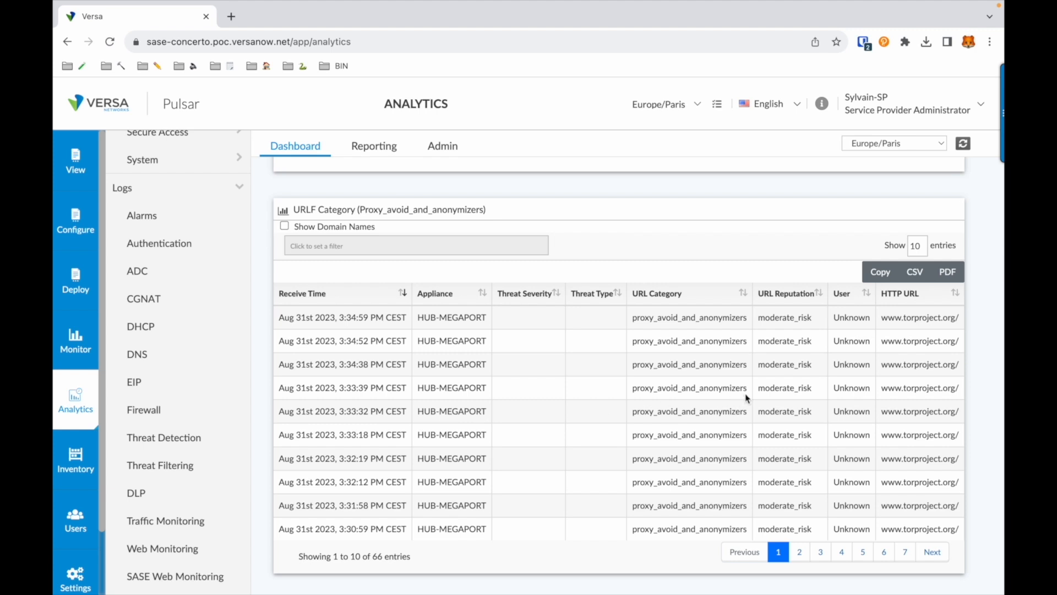
{"action": "scroll", "coordinate": [747, 396], "scroll_direction": "right", "scroll_amount": 5}
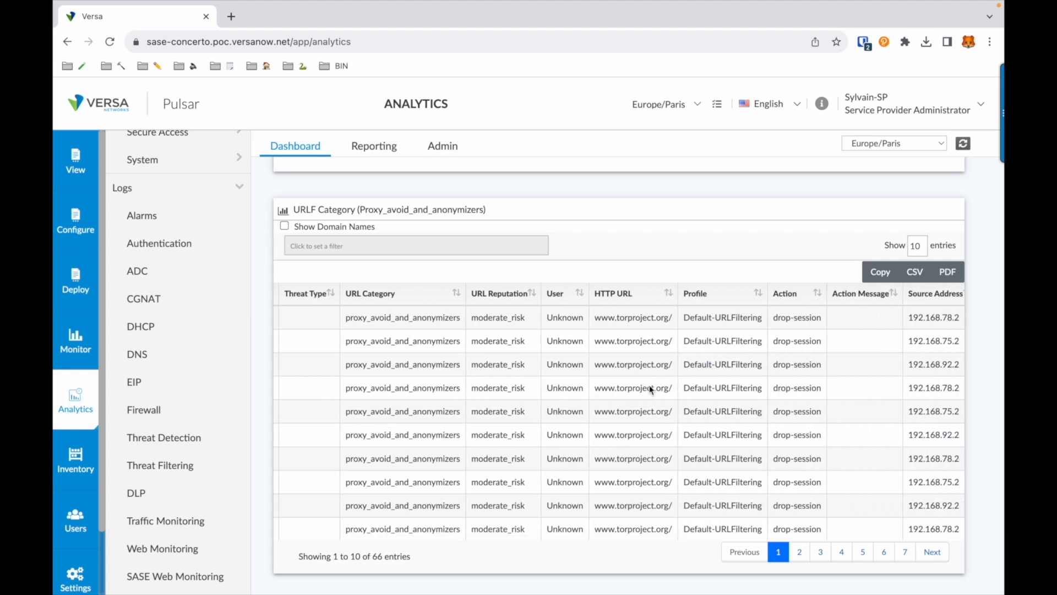
{"action": "scroll", "coordinate": [651, 389], "scroll_direction": "right", "scroll_amount": 5}
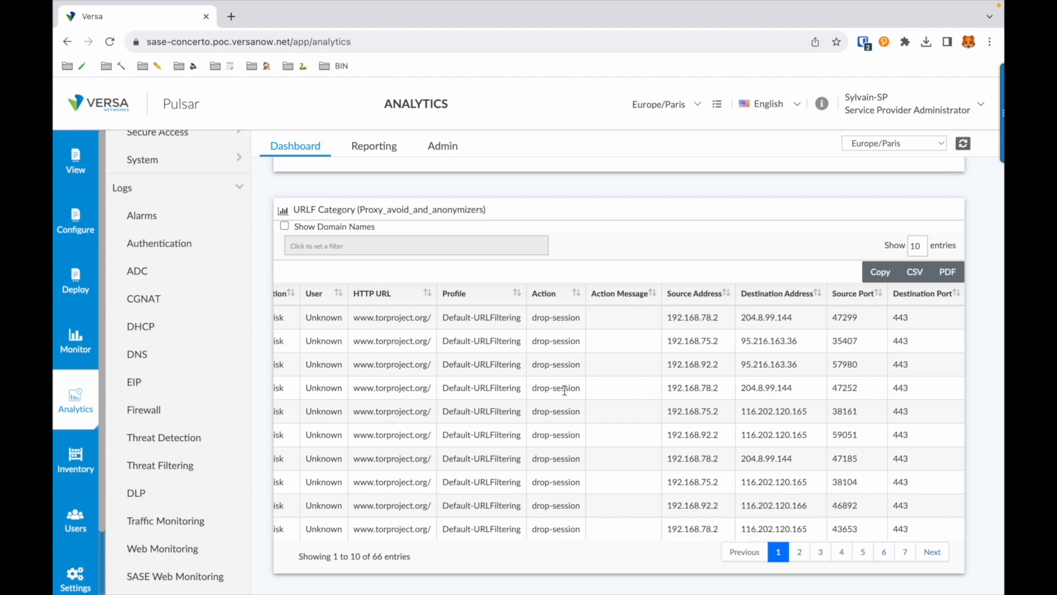
{"action": "scroll", "coordinate": [626, 309], "scroll_direction": "up", "scroll_amount": 6}
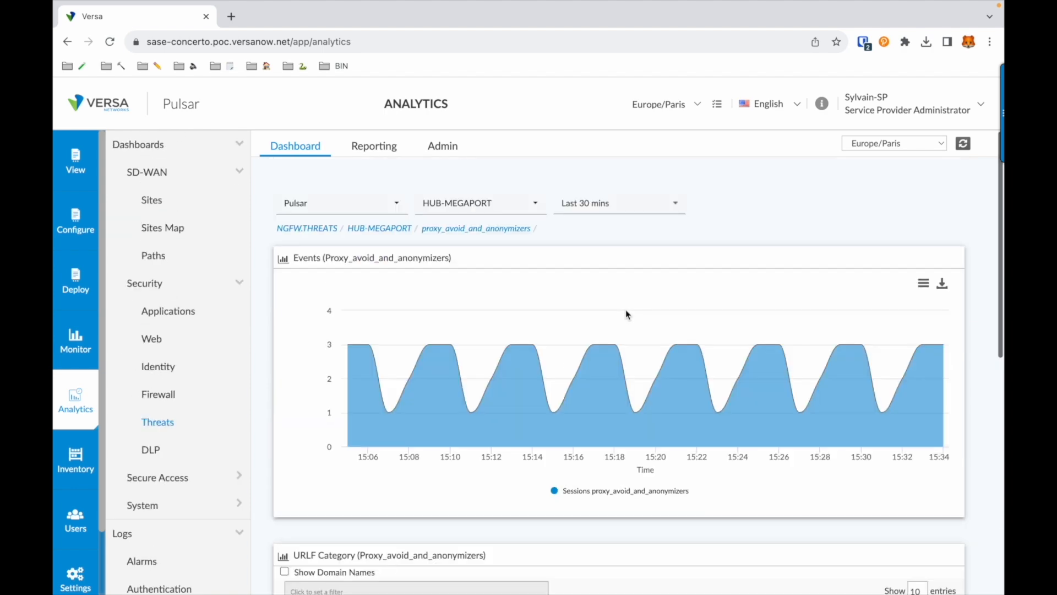
From HUB-MEGAPORT's Malware view, list its eight AV_DETECTION_TYPE_VIRUS detections with their events chart
{"action": "left_click", "coordinate": [376, 228]}
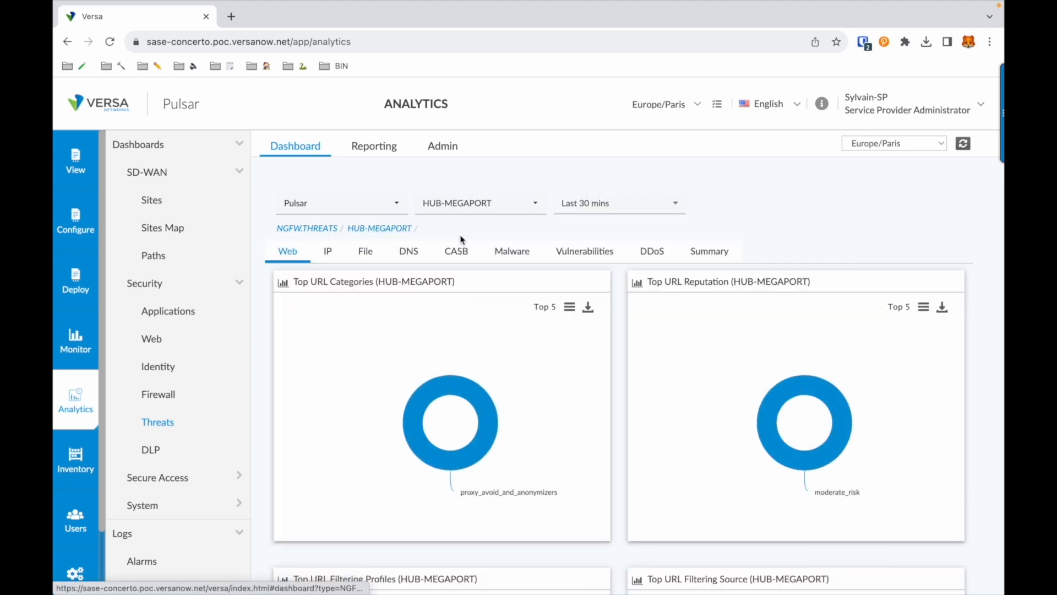
{"action": "left_click", "coordinate": [502, 251]}
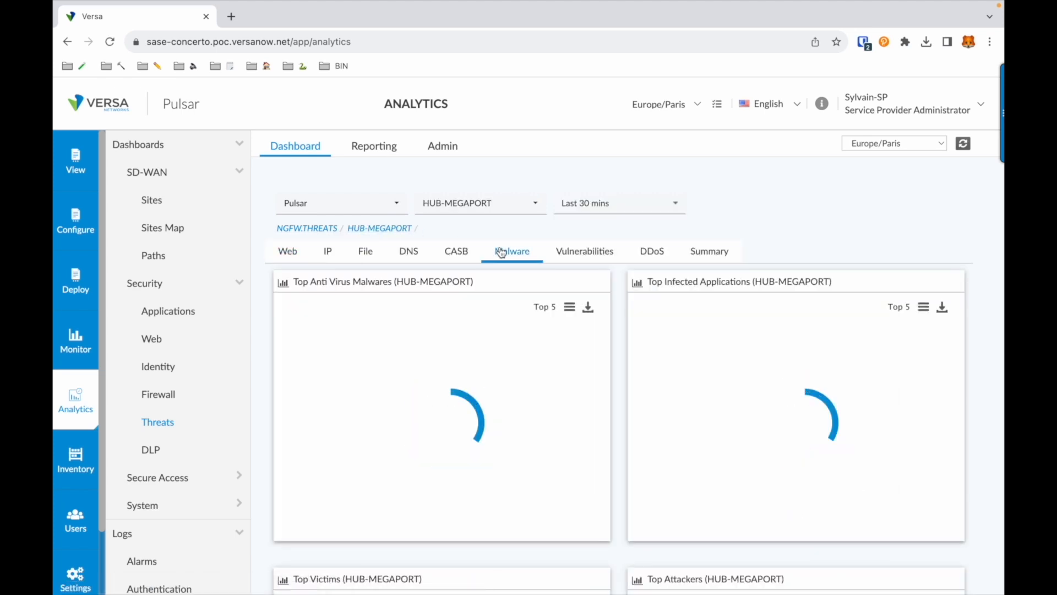
{"action": "mouse_move", "coordinate": [469, 390]}
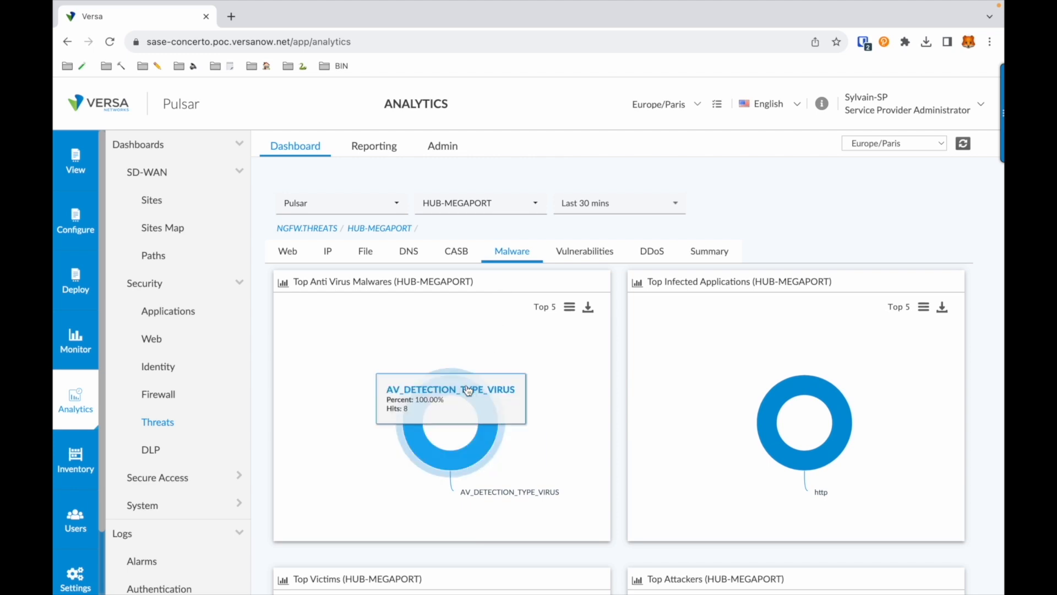
{"action": "left_click", "coordinate": [469, 390]}
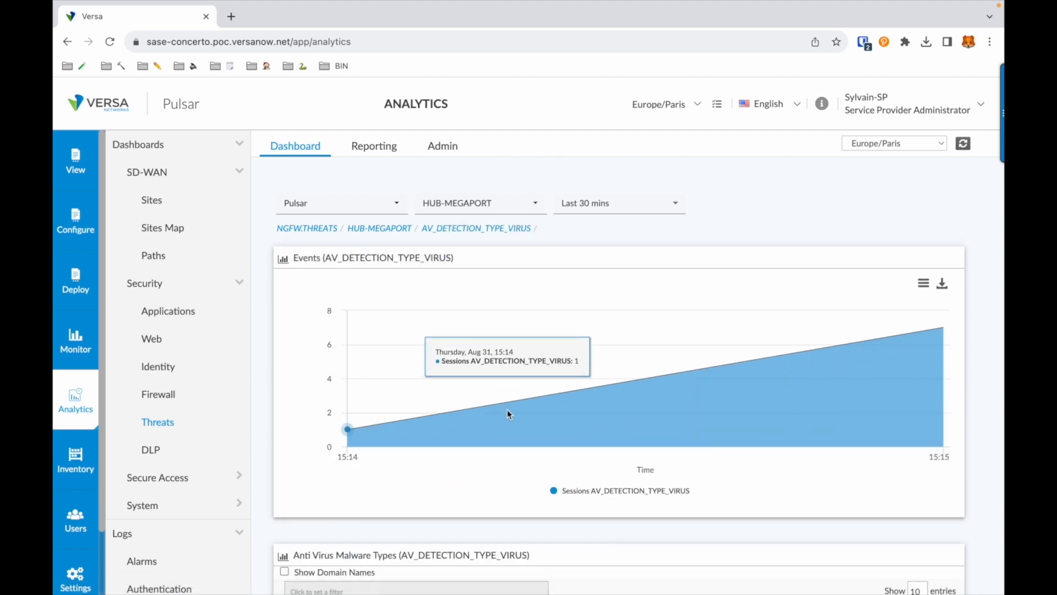
{"action": "scroll", "coordinate": [556, 331], "scroll_direction": "down", "scroll_amount": 5}
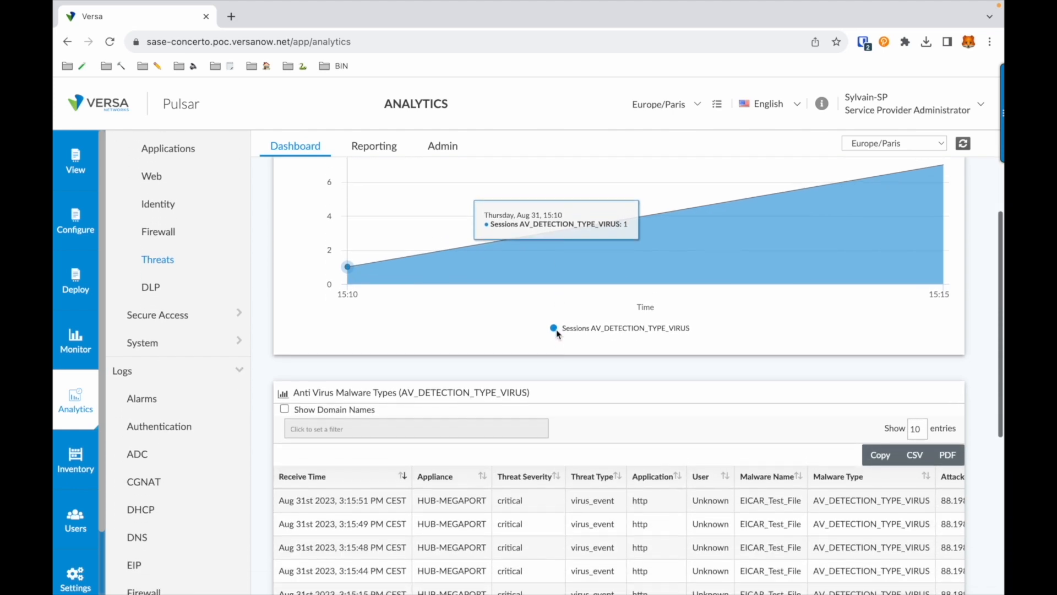
{"action": "scroll", "coordinate": [556, 329], "scroll_direction": "down", "scroll_amount": 3}
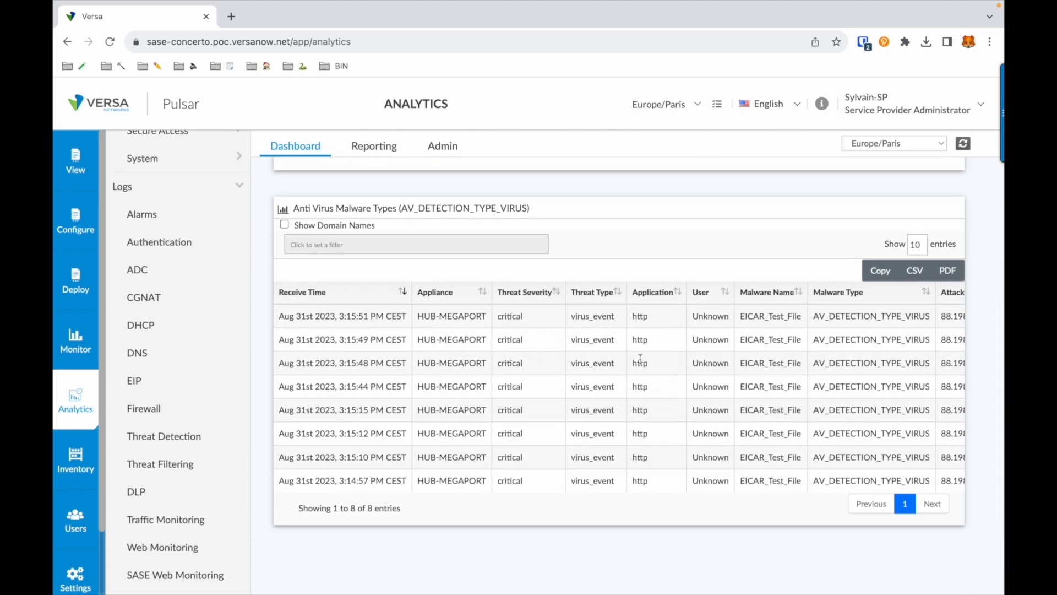
{"action": "scroll", "coordinate": [748, 360], "scroll_direction": "right", "scroll_amount": 10}
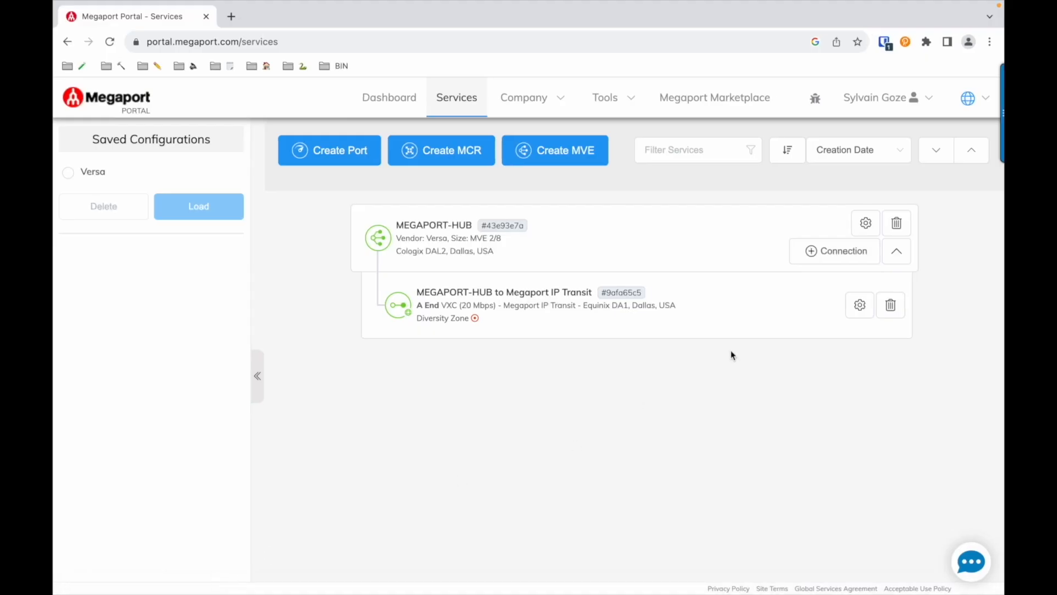
Show the MEGAPORT-HUB MVE's usage graph for the last hour
{"action": "left_click", "coordinate": [866, 224]}
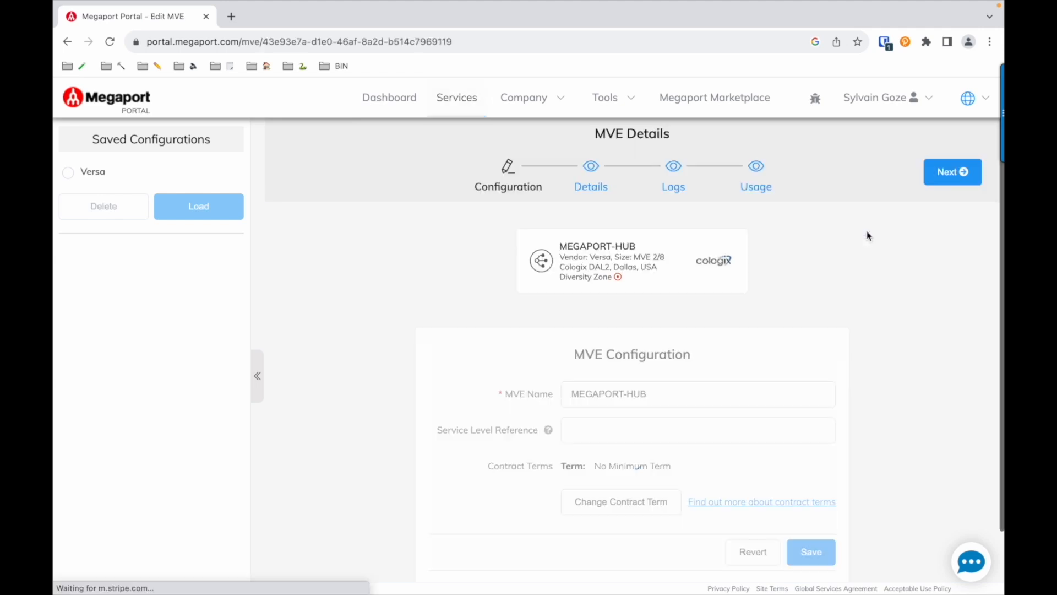
{"action": "left_click", "coordinate": [758, 174]}
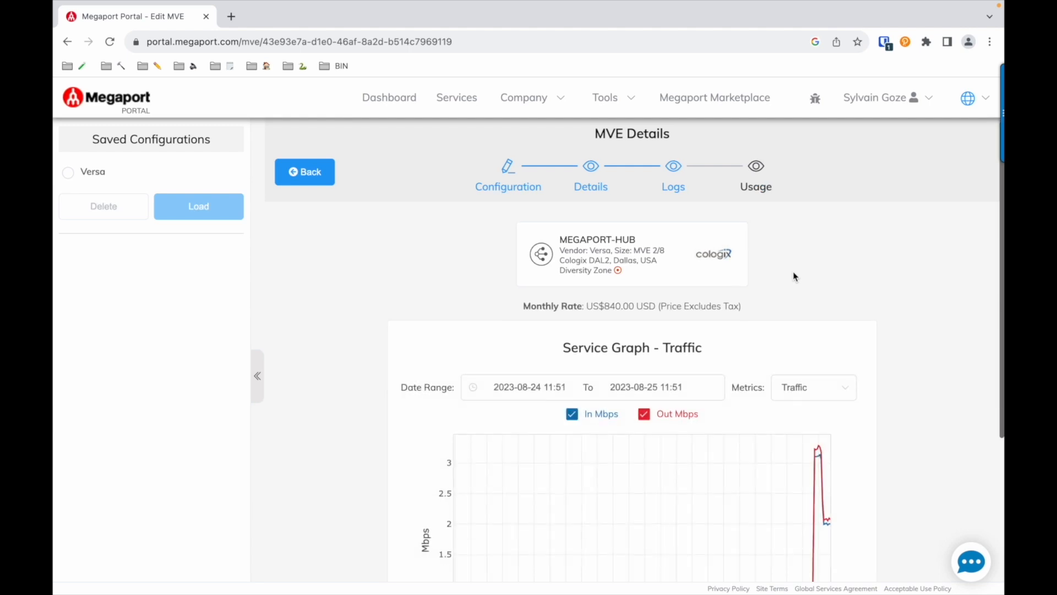
{"action": "scroll", "coordinate": [793, 276], "scroll_direction": "down", "scroll_amount": 3}
{"action": "left_click", "coordinate": [719, 261]}
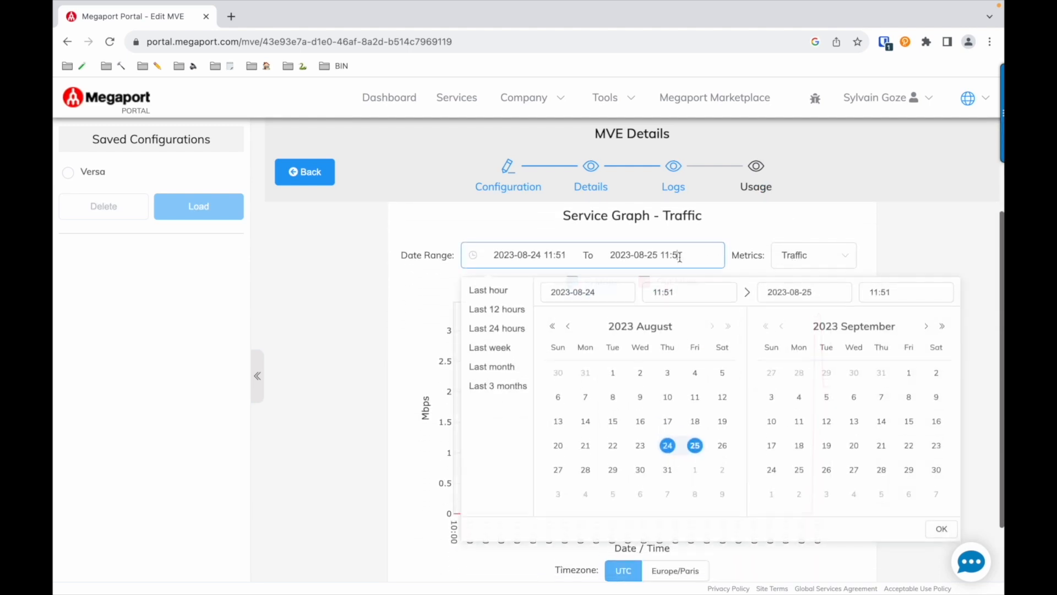
{"action": "left_click", "coordinate": [491, 290]}
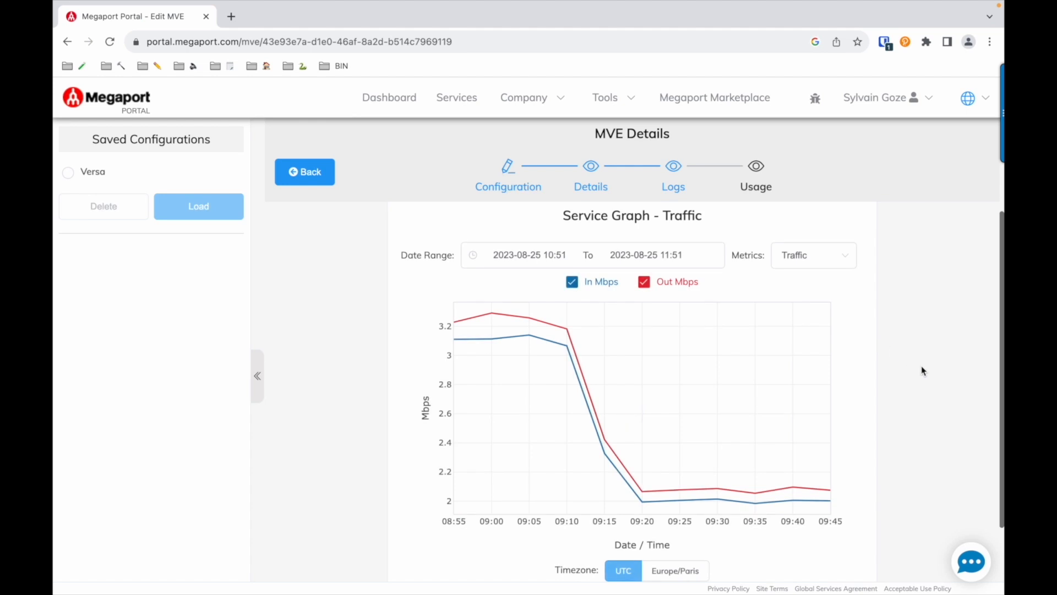
Switch the usage graph metric to Packets, then to Errors
{"action": "scroll", "coordinate": [922, 369], "scroll_direction": "down", "scroll_amount": 1}
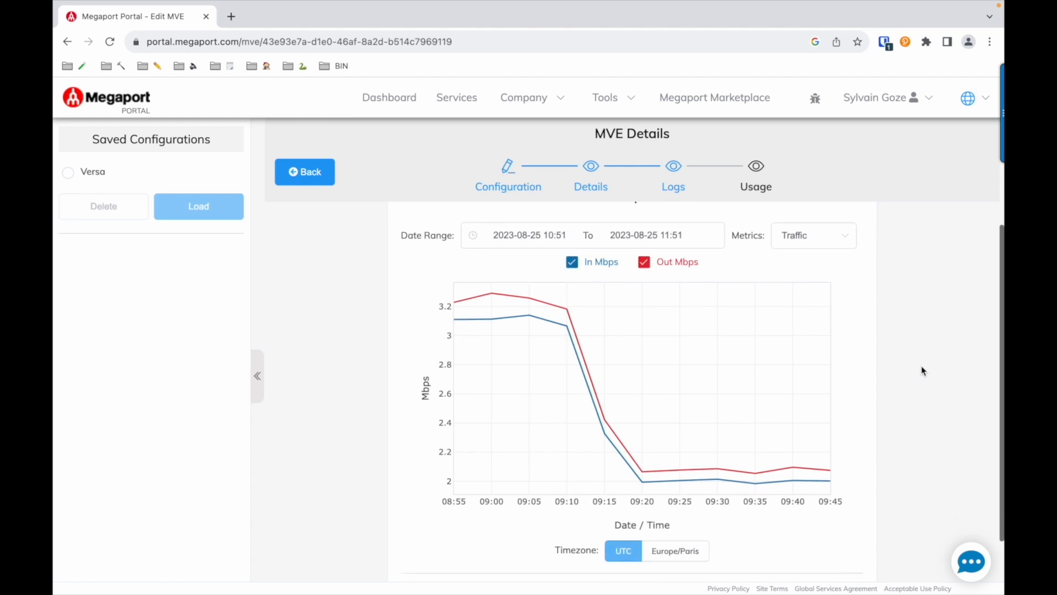
{"action": "left_click", "coordinate": [832, 241]}
{"action": "left_click", "coordinate": [800, 294]}
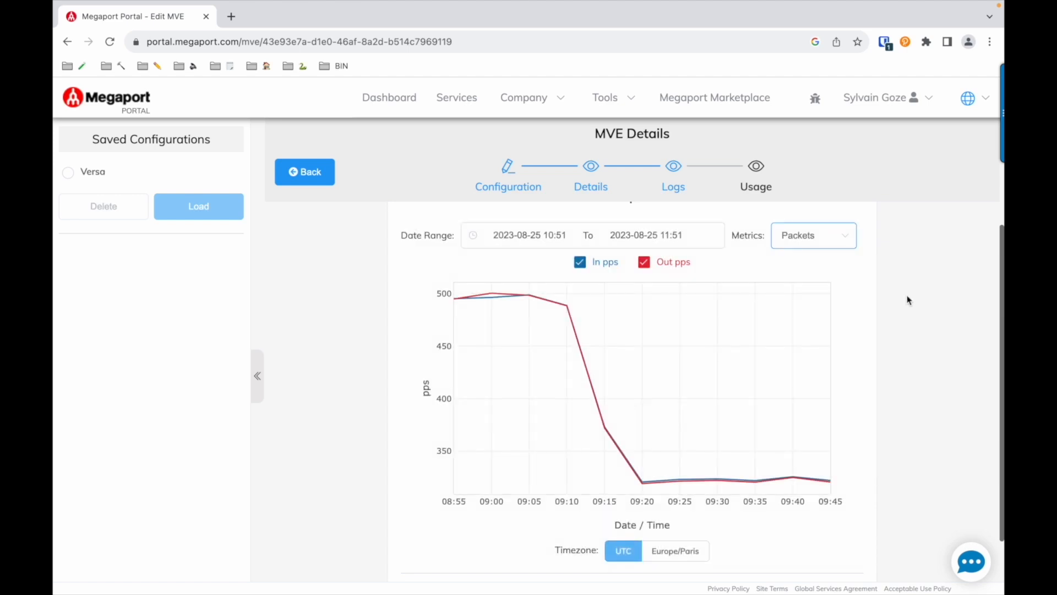
{"action": "left_click", "coordinate": [834, 245]}
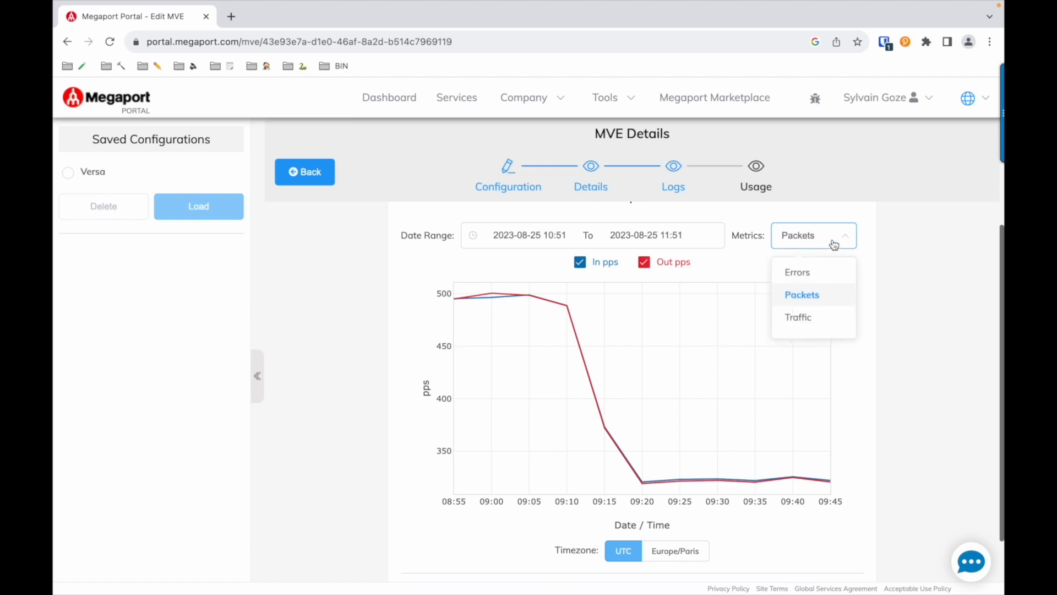
{"action": "left_click", "coordinate": [808, 271]}
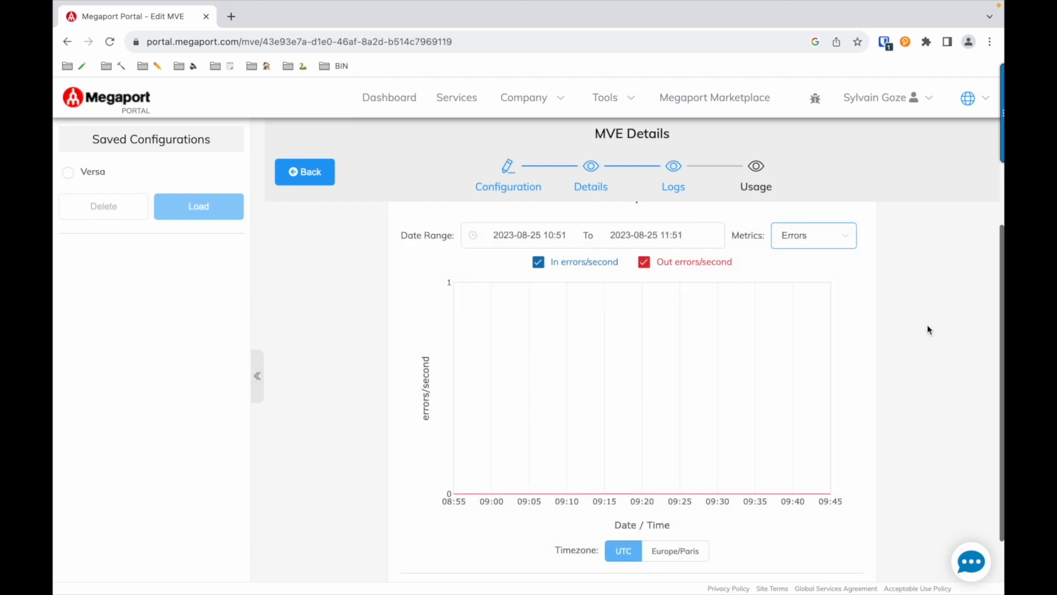